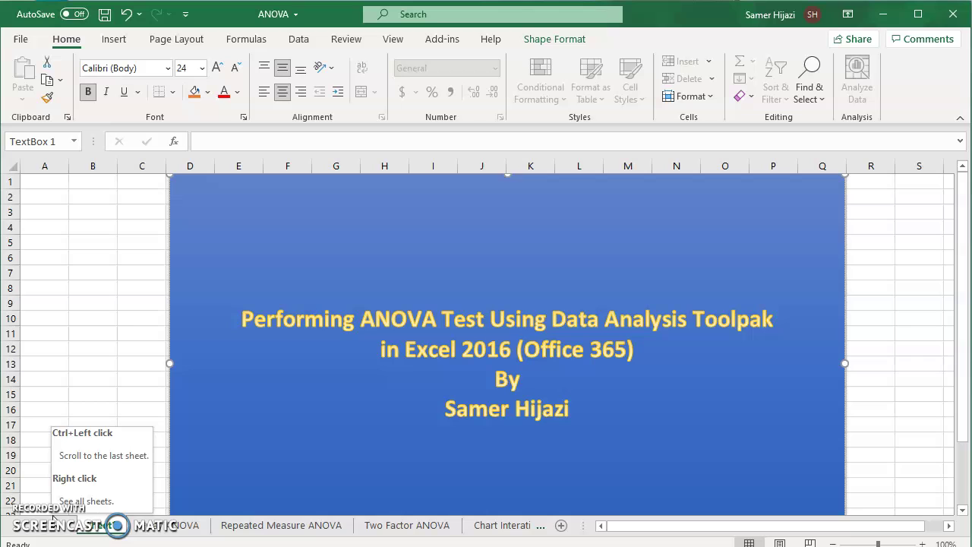
- Open the one-way ANOVA sheet and start the Anova: Single Factor analysis tool
{"action": "left_click", "coordinate": [171, 526]}
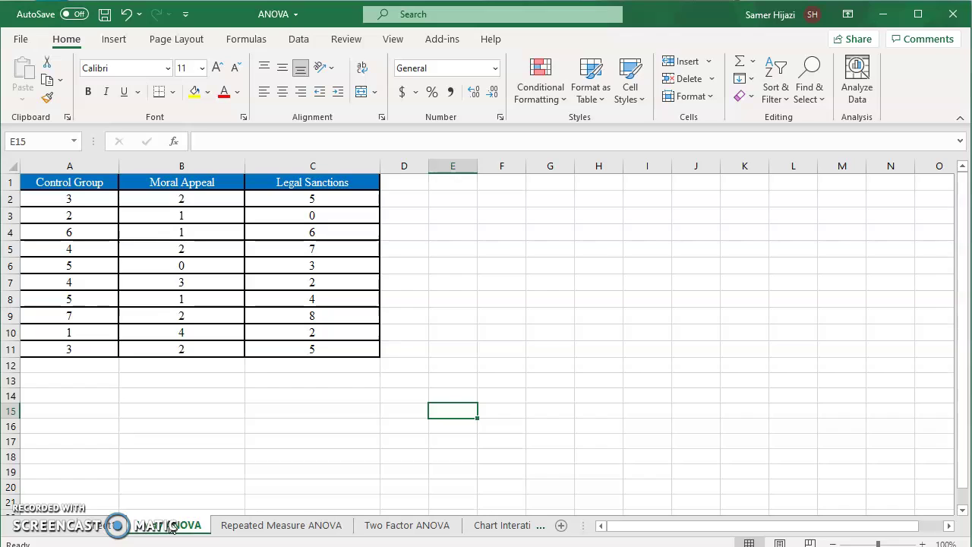
{"action": "left_click", "coordinate": [171, 525]}
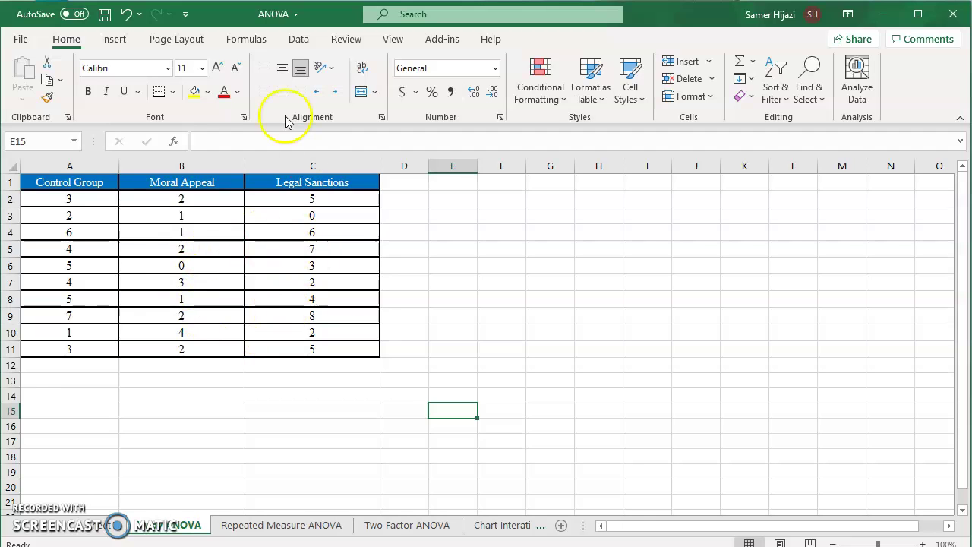
{"action": "left_click", "coordinate": [300, 42]}
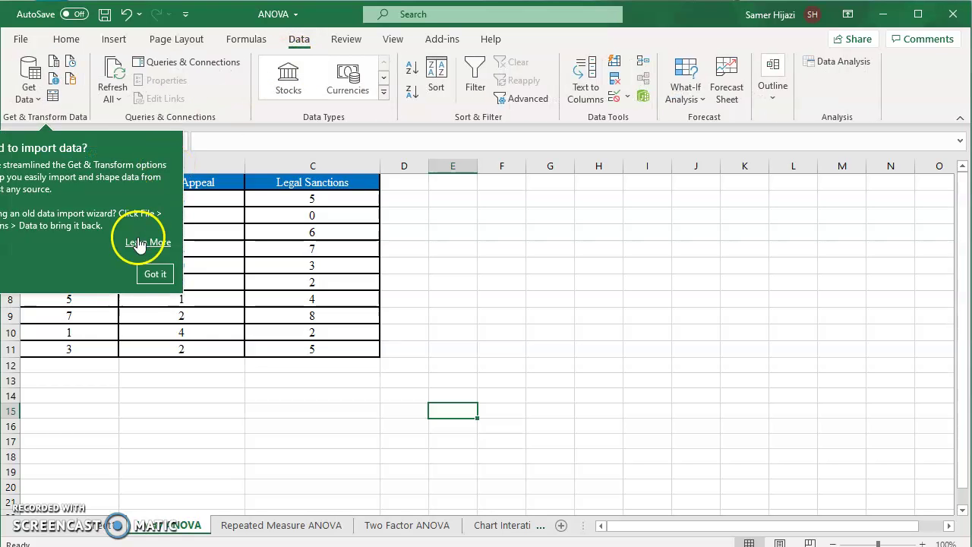
{"action": "left_click", "coordinate": [157, 273]}
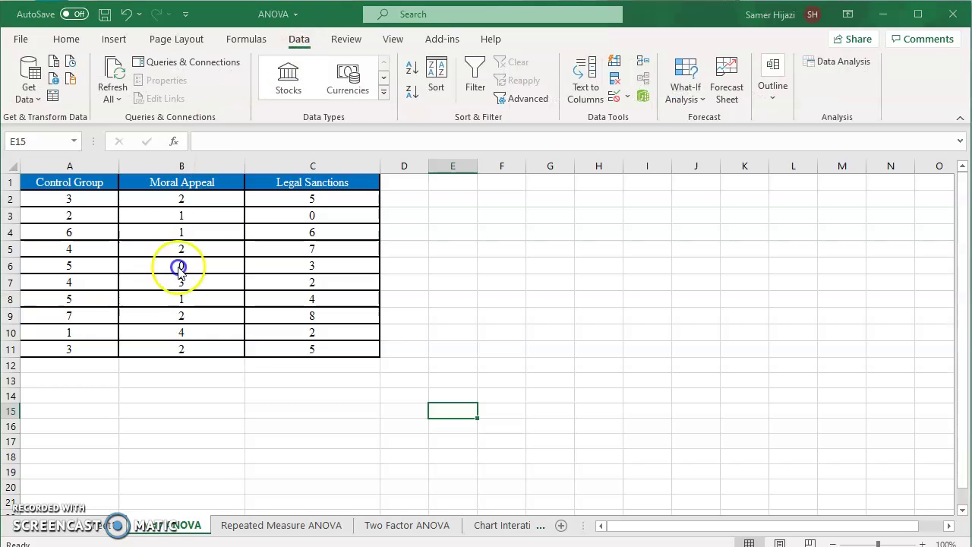
{"action": "left_click", "coordinate": [854, 63]}
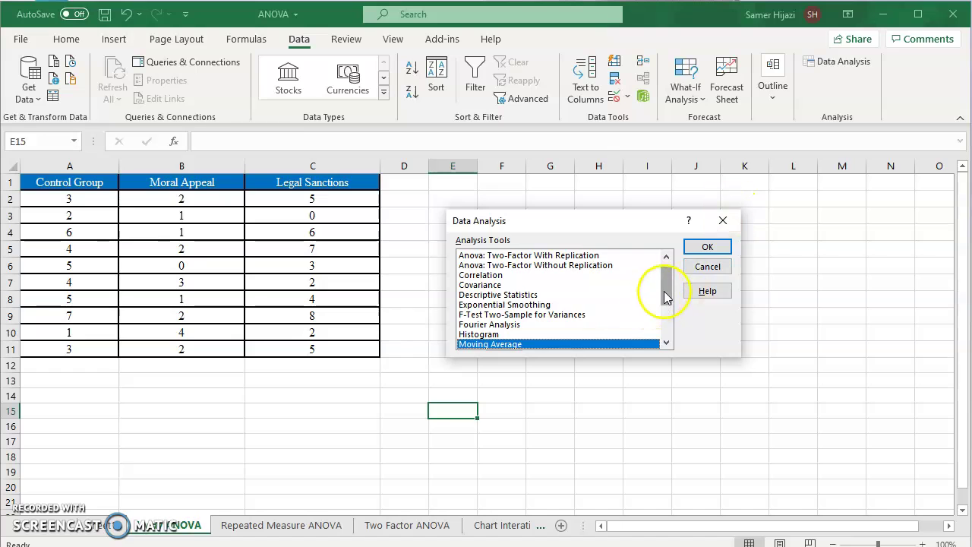
{"action": "left_click_drag", "start_coordinate": [665, 292], "coordinate": [666, 287]}
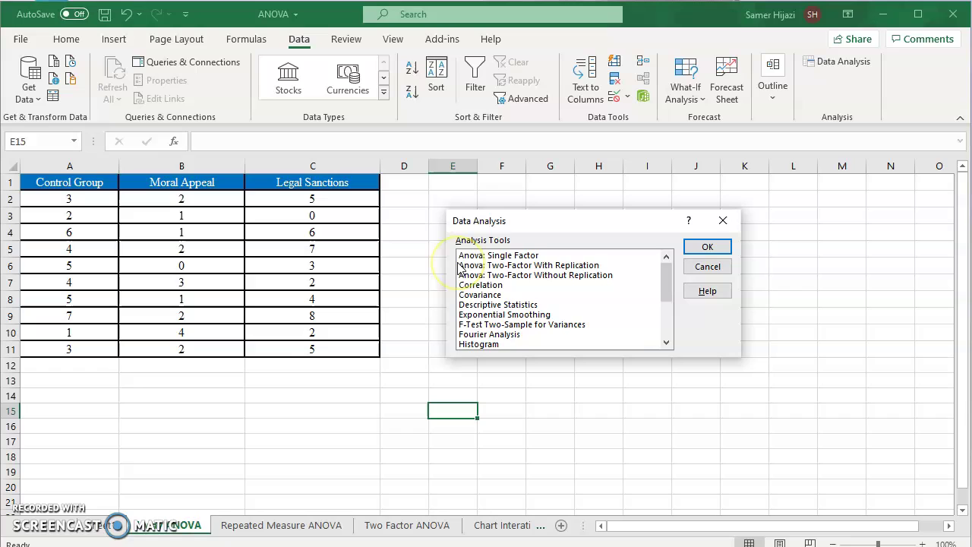
{"action": "left_click", "coordinate": [486, 255]}
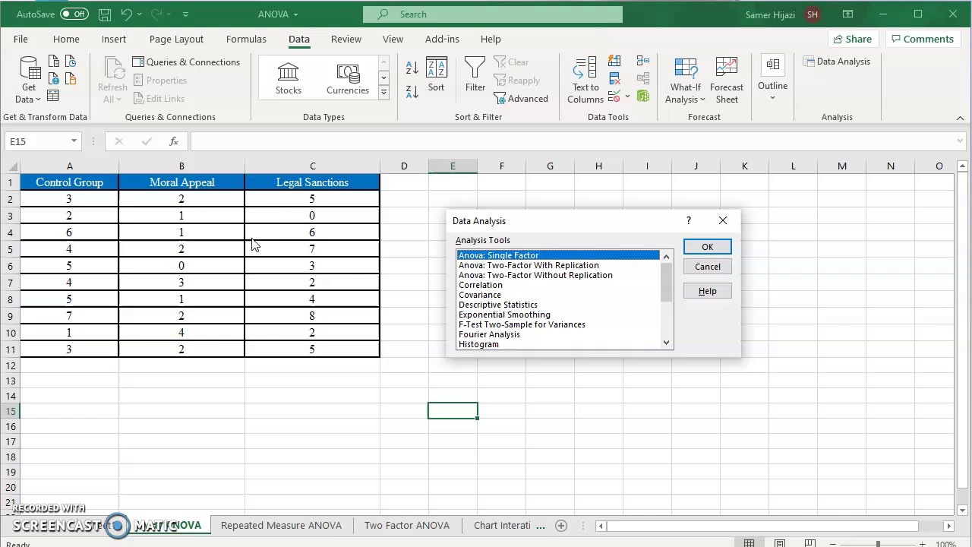
{"action": "left_click", "coordinate": [720, 247]}
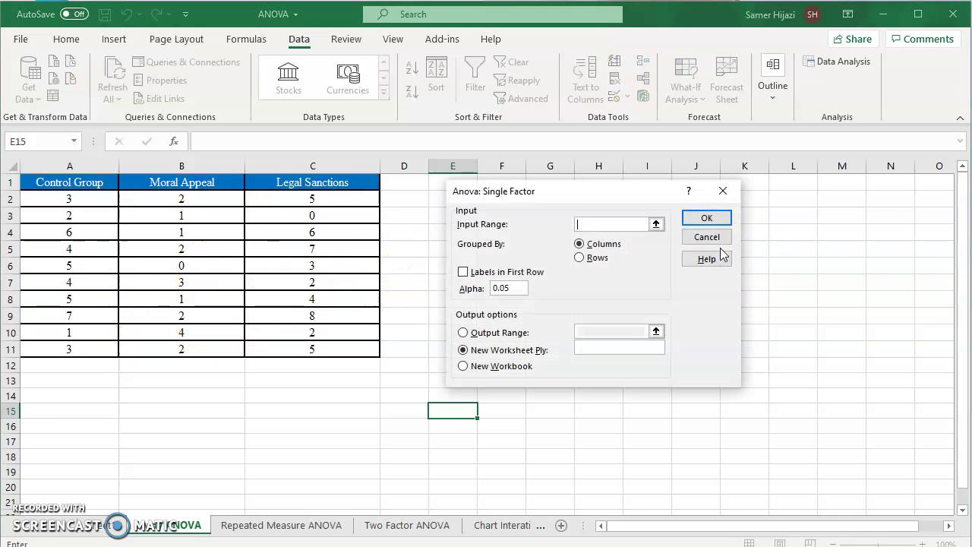
- Set the single-factor ANOVA input range to A1:C11 and treat the first row as labels
{"action": "left_click", "coordinate": [656, 225]}
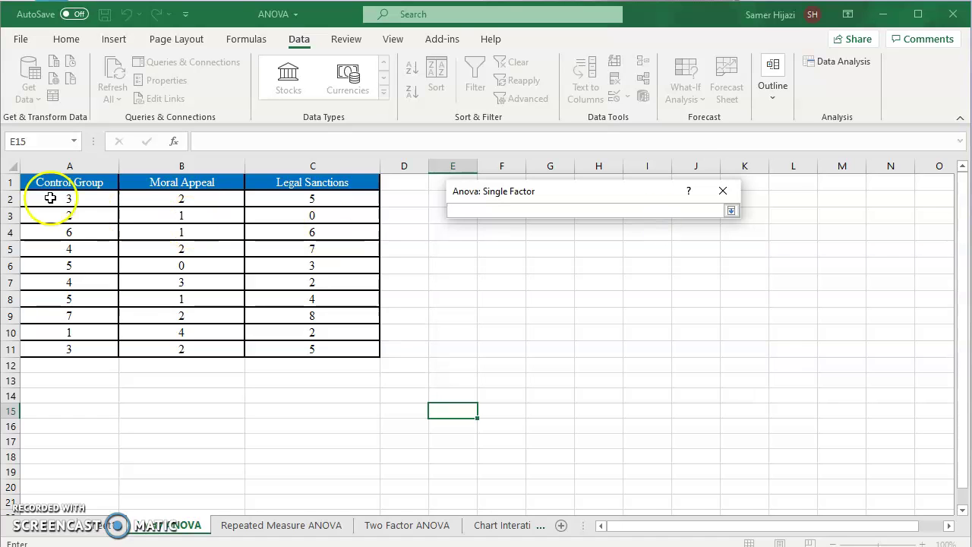
{"action": "left_click_drag", "start_coordinate": [38, 180], "coordinate": [332, 348]}
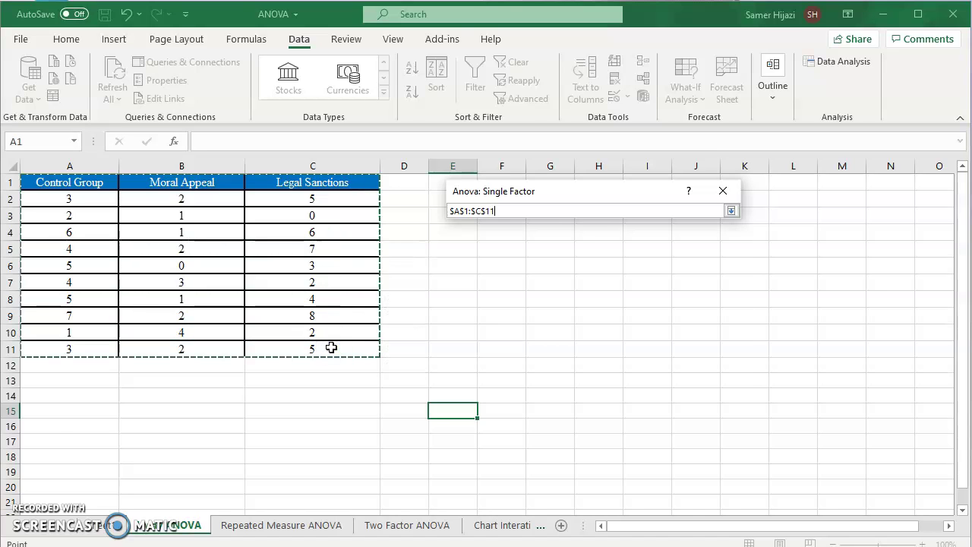
{"action": "key", "text": "Return"}
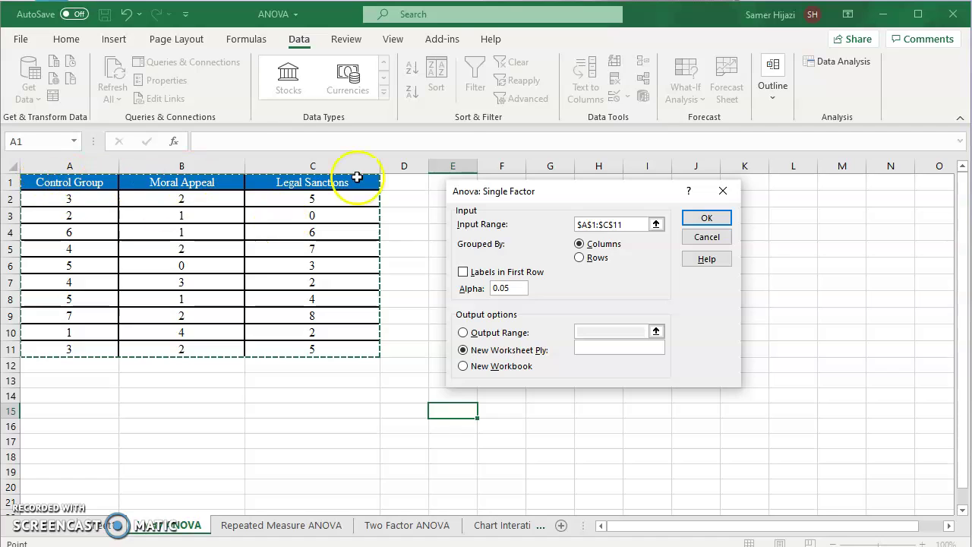
{"action": "left_click", "coordinate": [472, 273]}
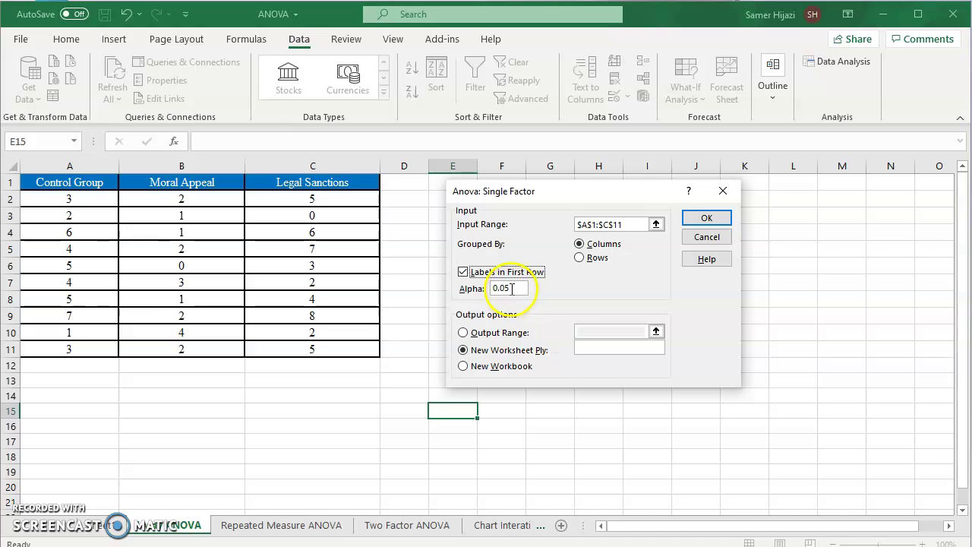
- Run the single-factor ANOVA with its output starting at cell E1, and widen column E to fit its text
{"action": "left_click", "coordinate": [463, 332]}
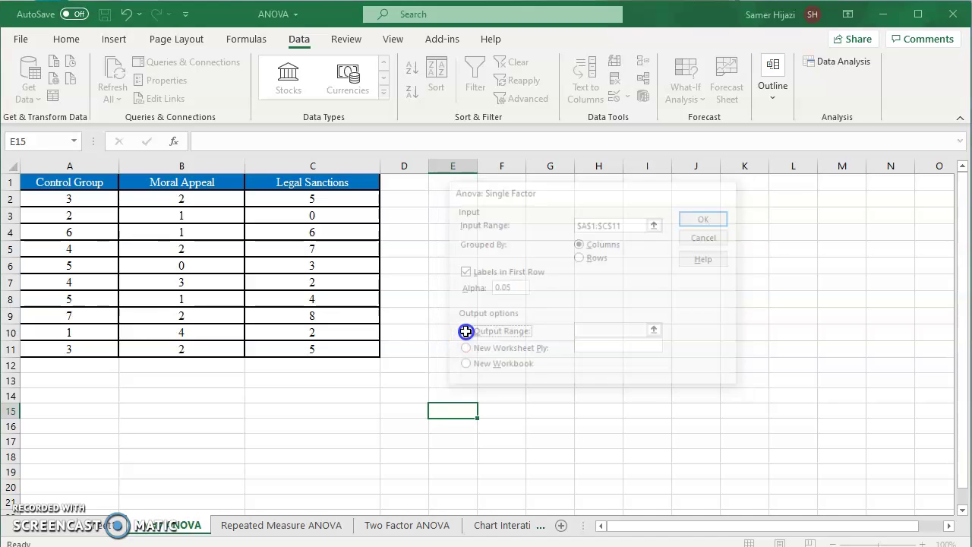
{"action": "left_click", "coordinate": [652, 328]}
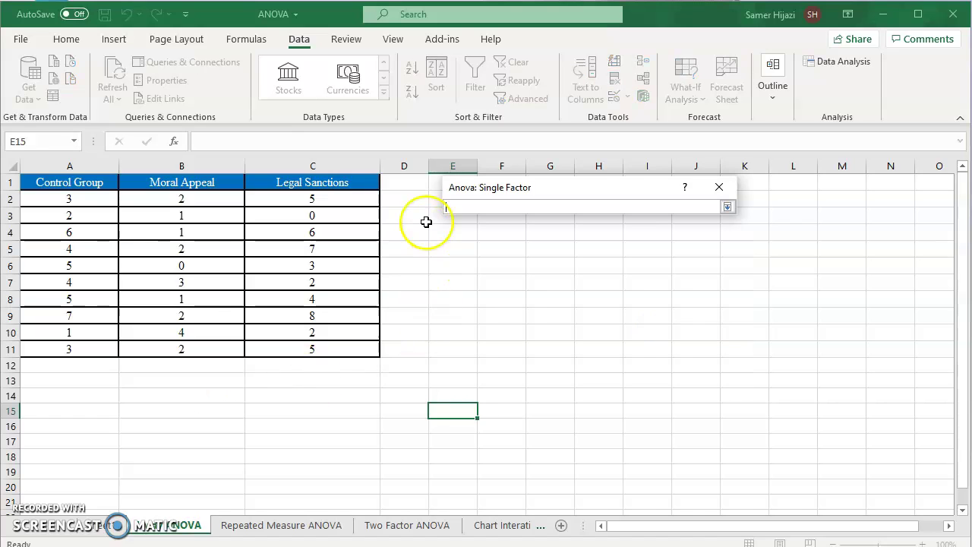
{"action": "left_click", "coordinate": [433, 185]}
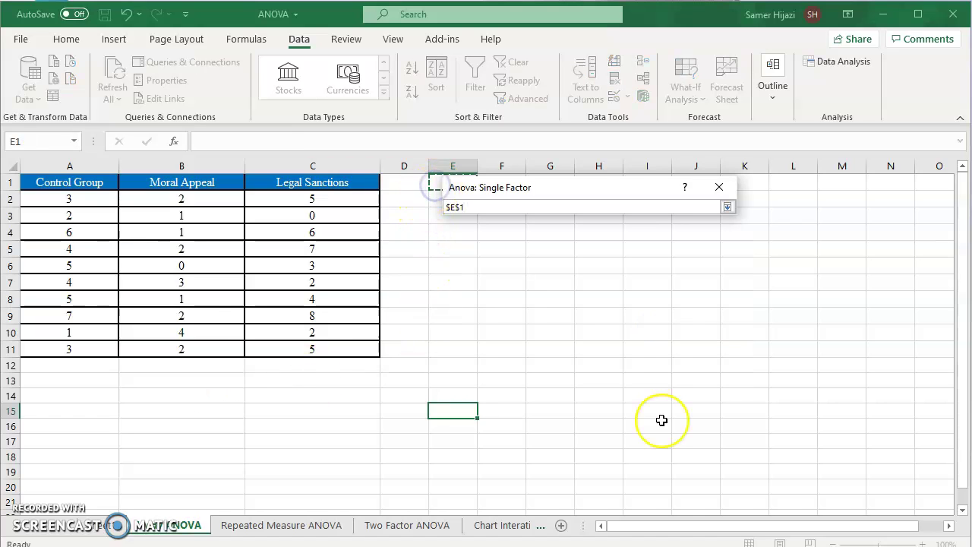
{"action": "key", "text": "Return"}
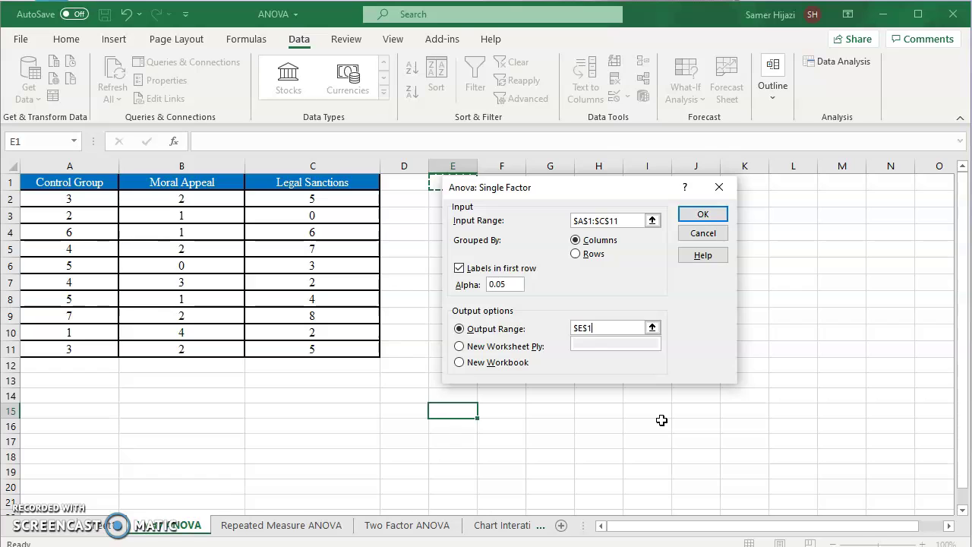
{"action": "left_click", "coordinate": [721, 213]}
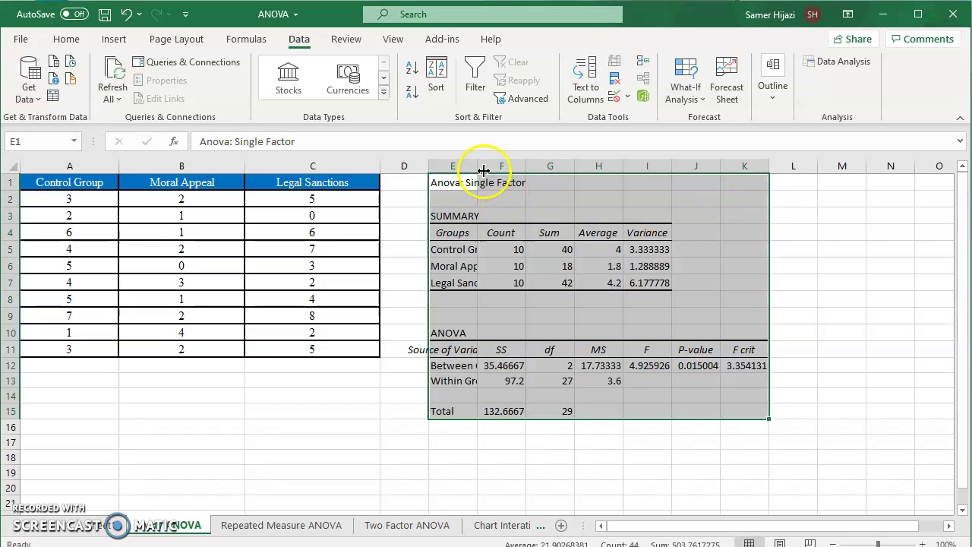
{"action": "double_click", "coordinate": [478, 166]}
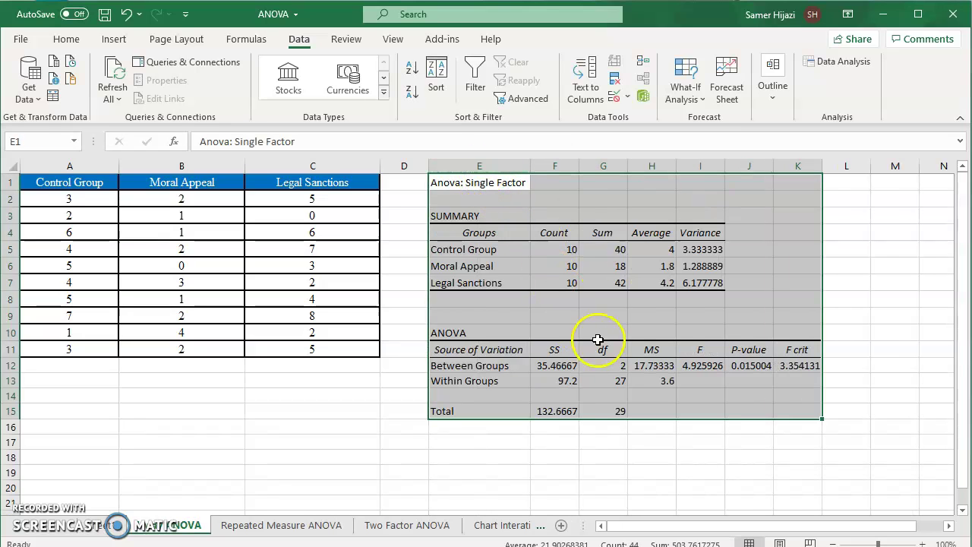
- Examine the summary and ANOVA tables, comparing the mean squares, F statistic, P-value and F crit
{"action": "left_click", "coordinate": [572, 250]}
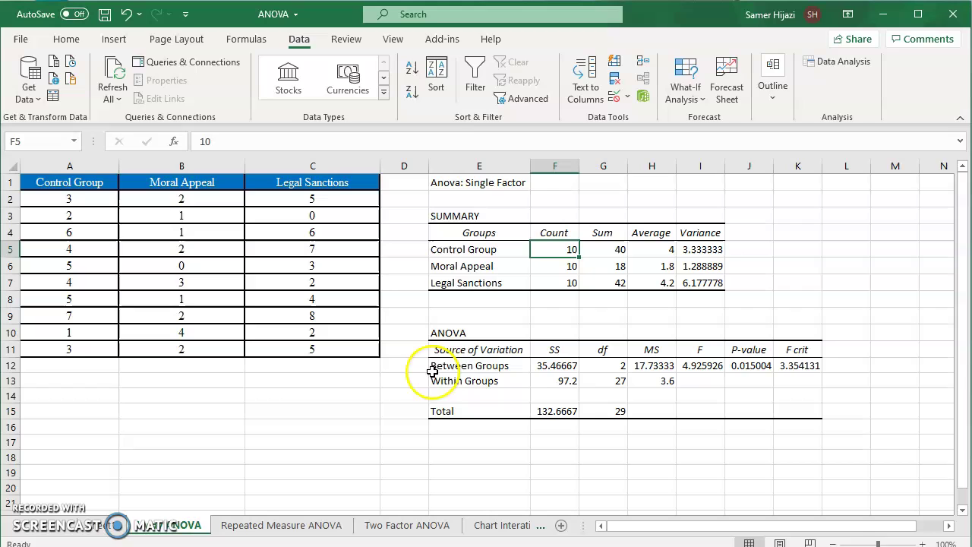
{"action": "left_click_drag", "start_coordinate": [437, 367], "coordinate": [787, 408]}
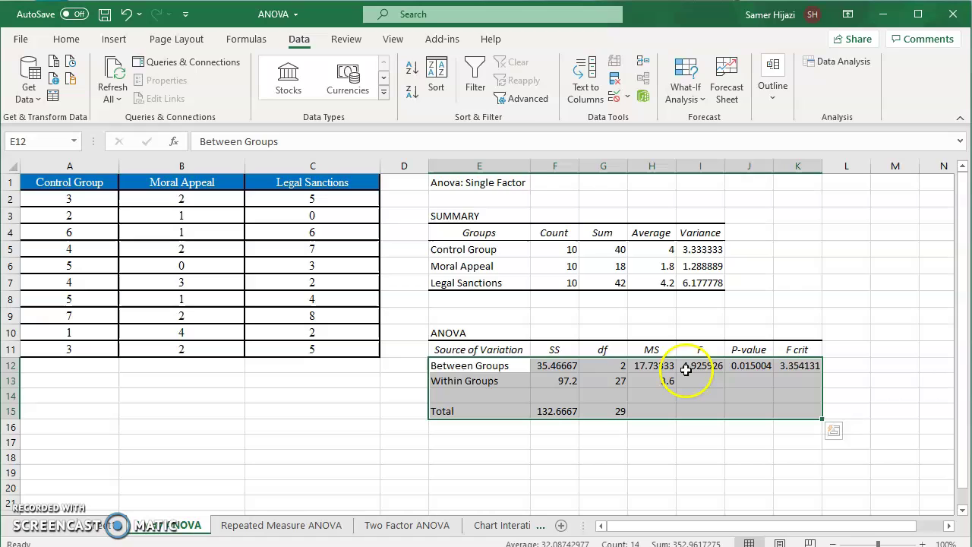
{"action": "left_click", "coordinate": [652, 366]}
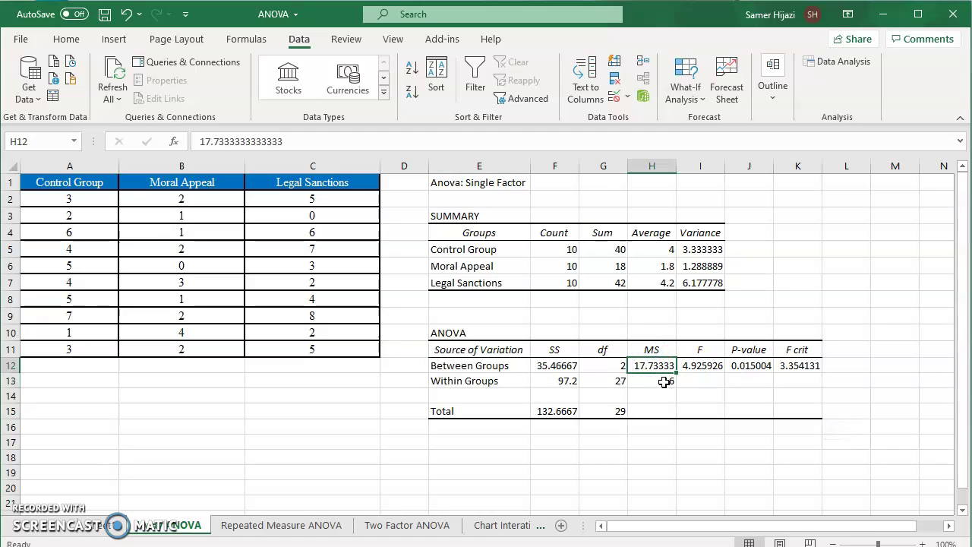
{"action": "left_click", "coordinate": [666, 380]}
{"action": "left_click", "coordinate": [700, 366]}
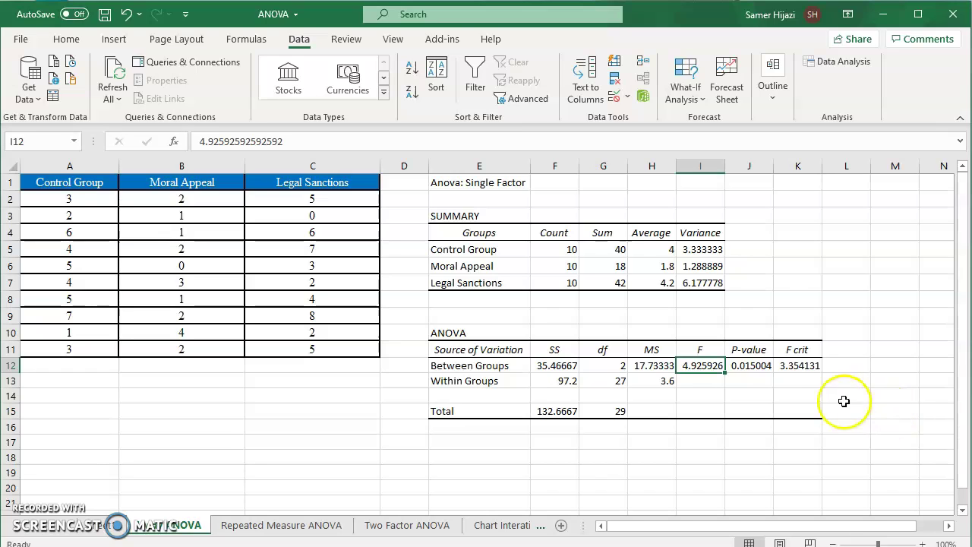
{"action": "left_click", "coordinate": [763, 366]}
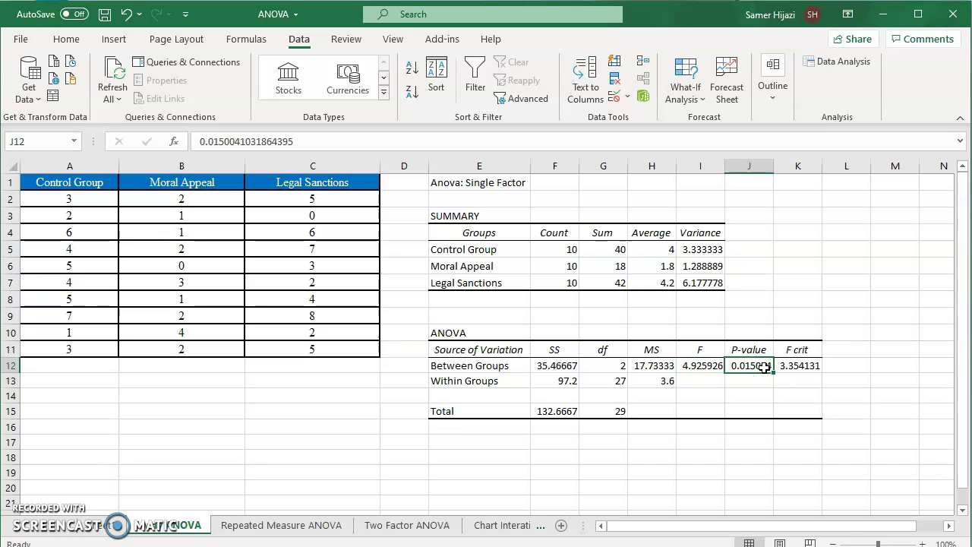
{"action": "left_click", "coordinate": [814, 366]}
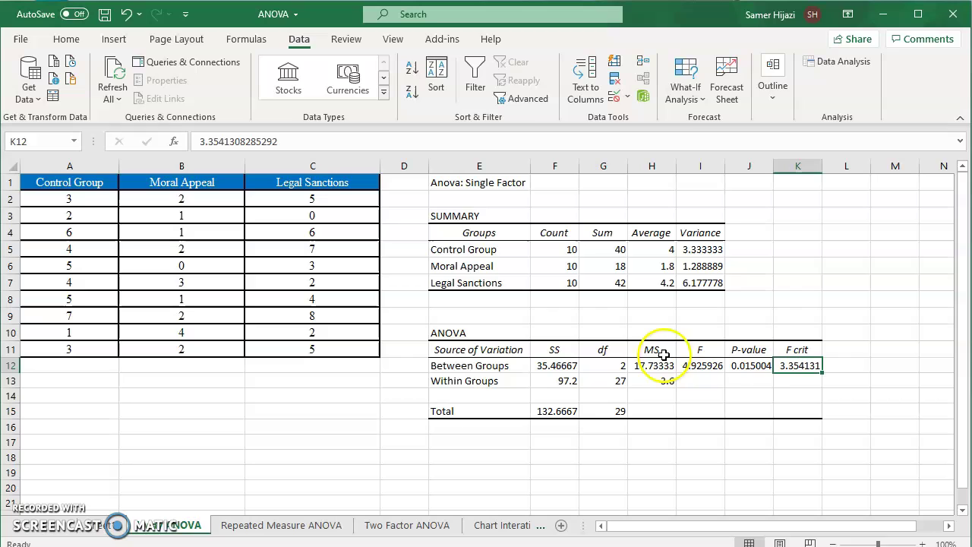
{"action": "left_click", "coordinate": [715, 367]}
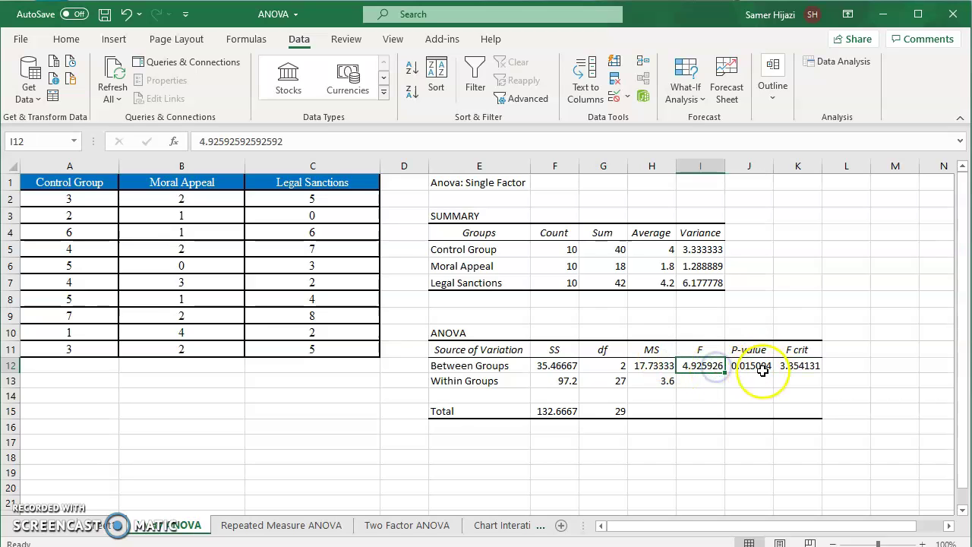
{"action": "left_click", "coordinate": [790, 366]}
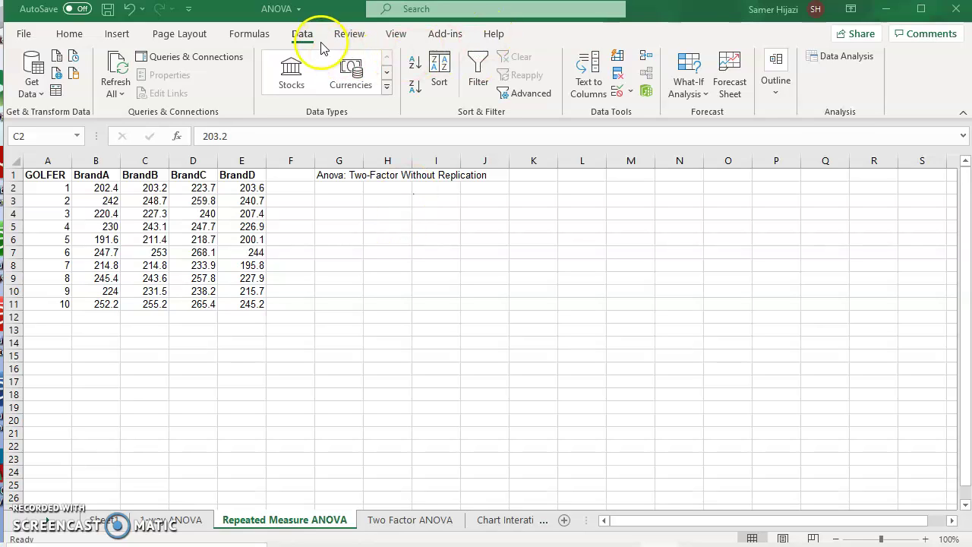
- Start the Anova: Two-Factor Without Replication analysis tool for the golfer and brand data
{"action": "left_click", "coordinate": [848, 61]}
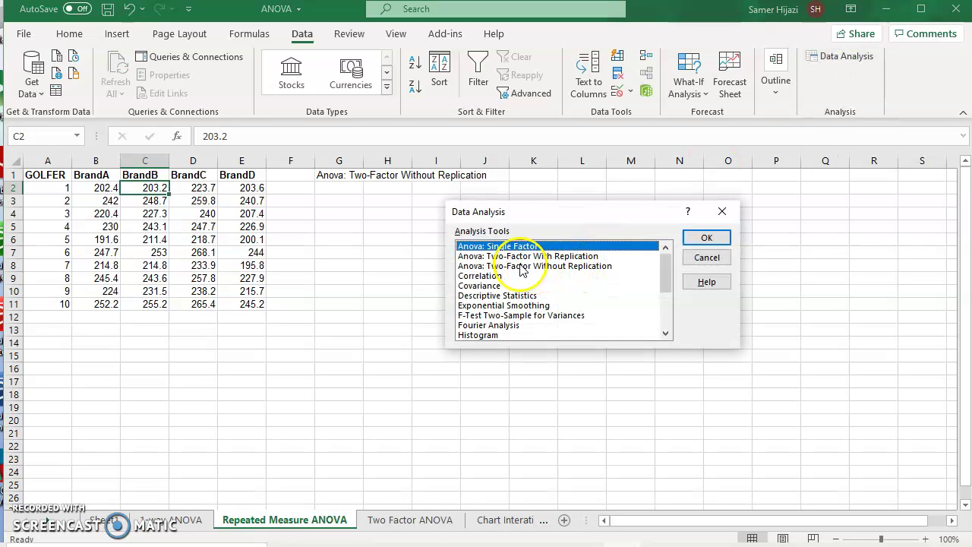
{"action": "left_click", "coordinate": [552, 257]}
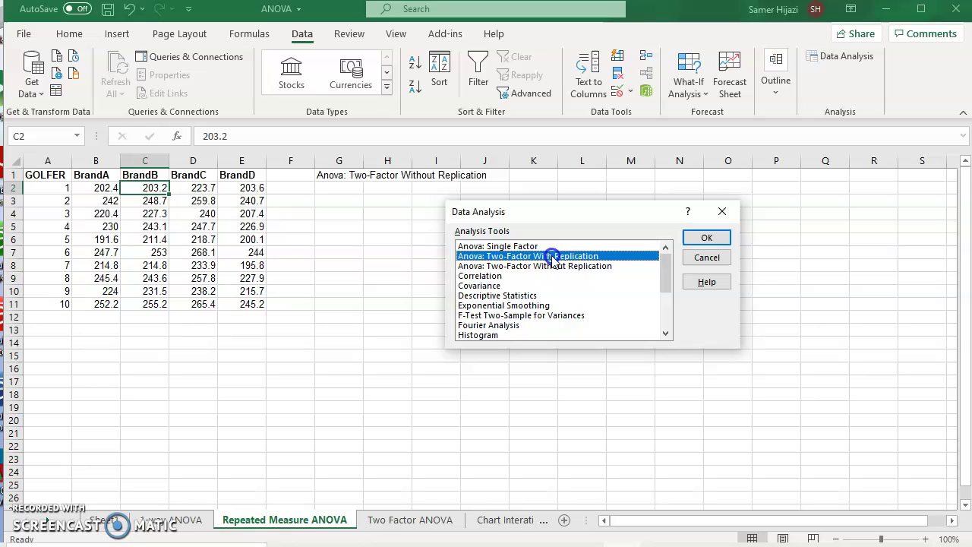
{"action": "left_click", "coordinate": [552, 267]}
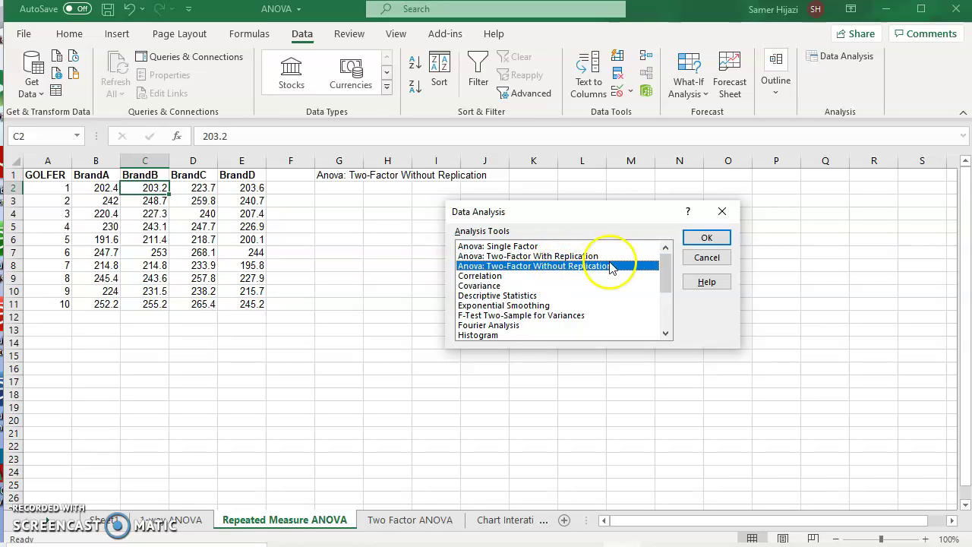
{"action": "left_click", "coordinate": [712, 234]}
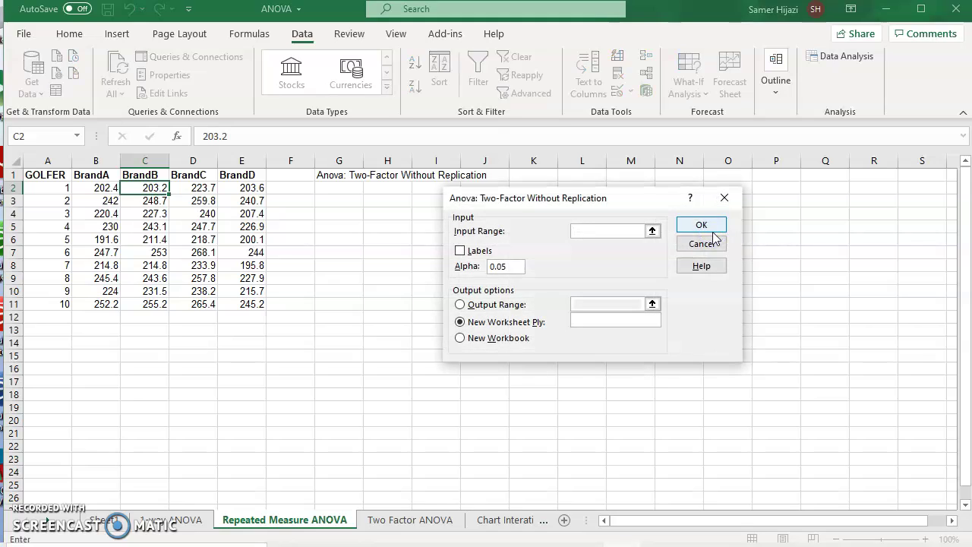
- Set the two-factor ANOVA input range to A1:E11 with labels and the output range to cell G3
{"action": "left_click", "coordinate": [653, 231]}
{"action": "left_click_drag", "start_coordinate": [38, 174], "coordinate": [251, 299]}
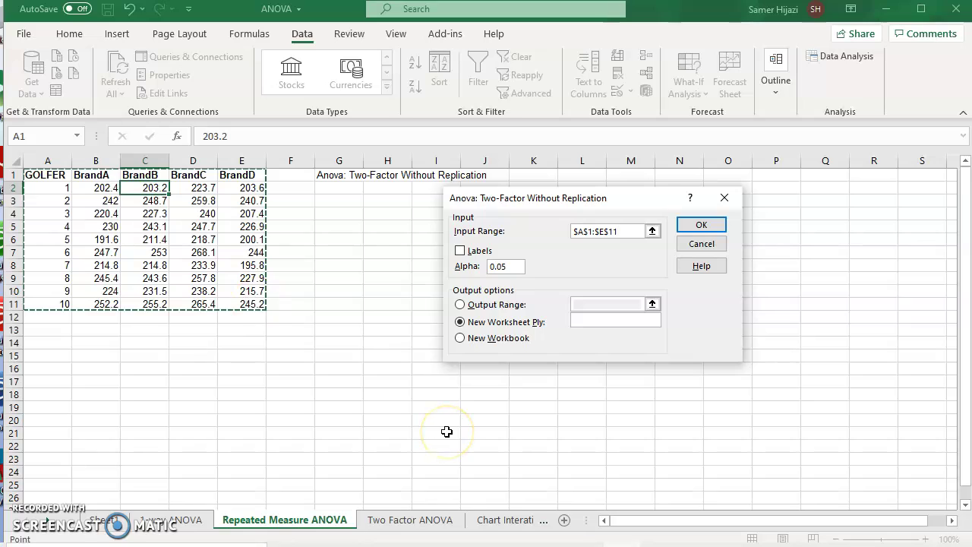
{"action": "left_click", "coordinate": [477, 252]}
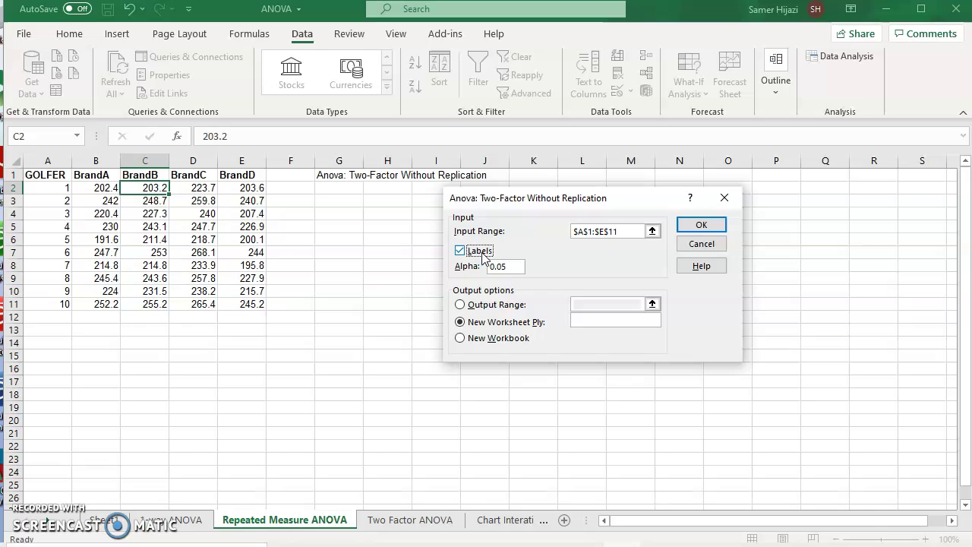
{"action": "left_click", "coordinate": [478, 306]}
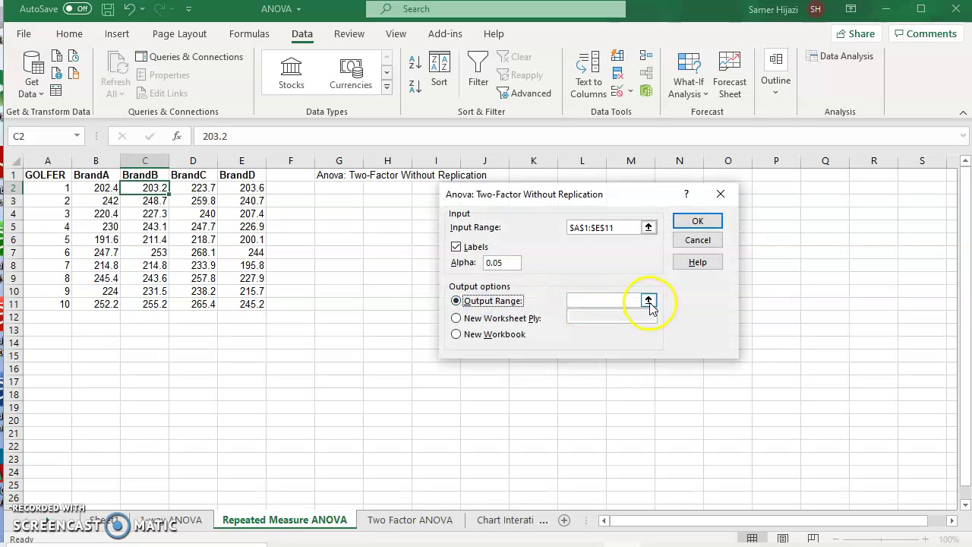
{"action": "left_click", "coordinate": [648, 301]}
{"action": "left_click", "coordinate": [332, 202]}
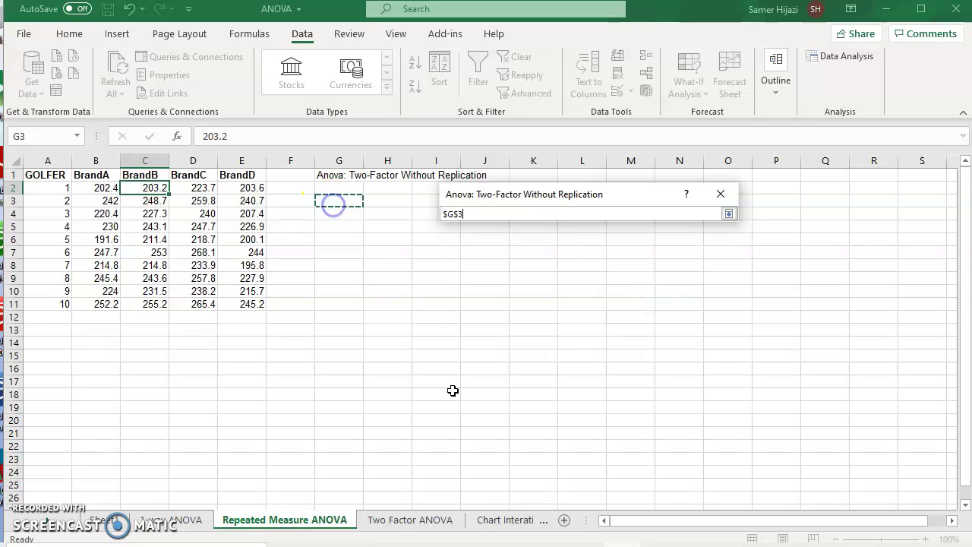
{"action": "key", "text": "Return"}
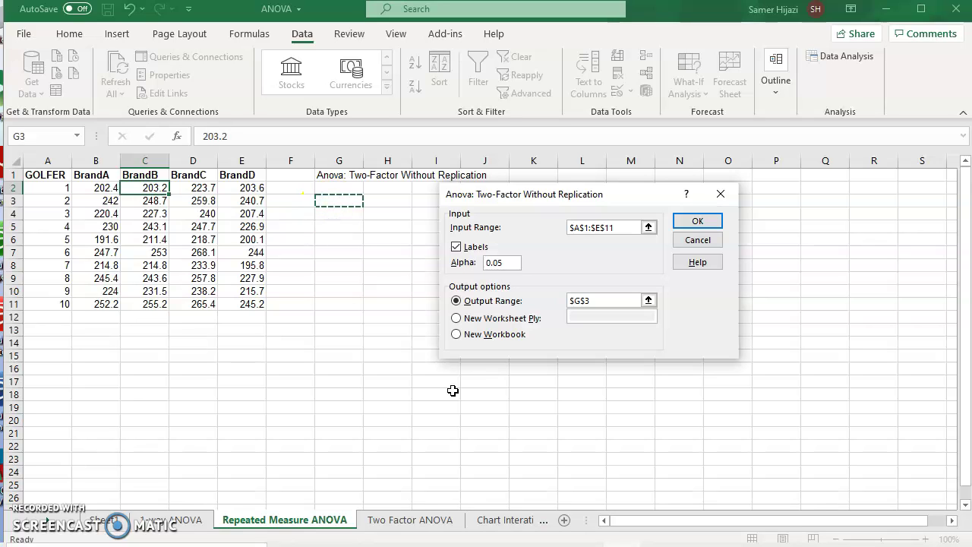
- Run the two-factor ANOVA without replication with its output starting at cell G3, and widen column G to fit its text
{"action": "key", "text": "Return"}
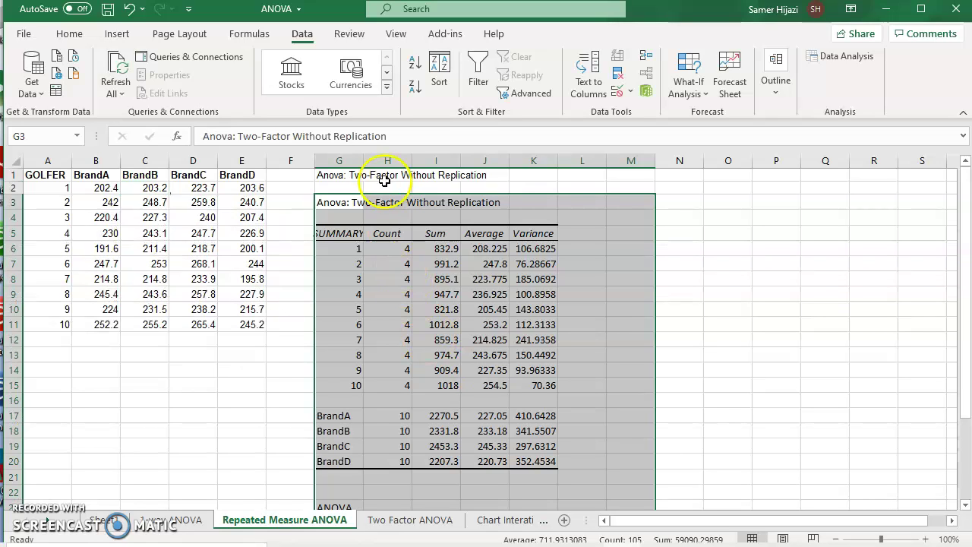
{"action": "double_click", "coordinate": [364, 160]}
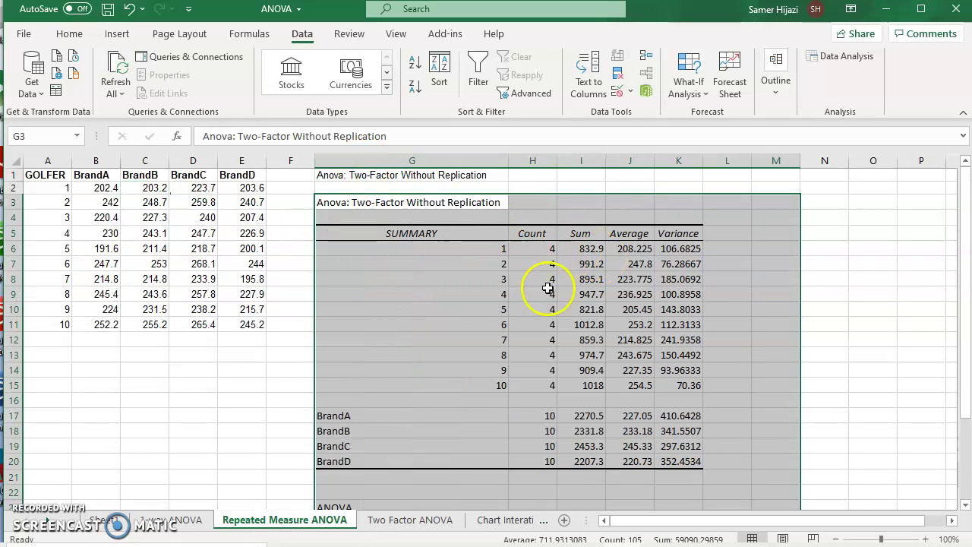
{"action": "left_click", "coordinate": [469, 278]}
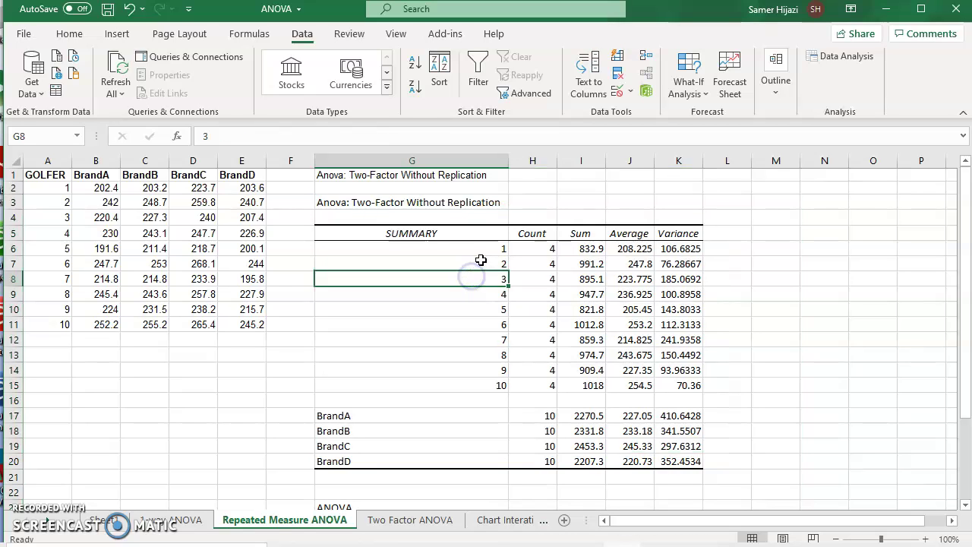
- Examine the golfer and brand summaries and the ANOVA table's rows, columns and error terms, including the mean squares and F statistics
{"action": "left_click", "coordinate": [482, 249]}
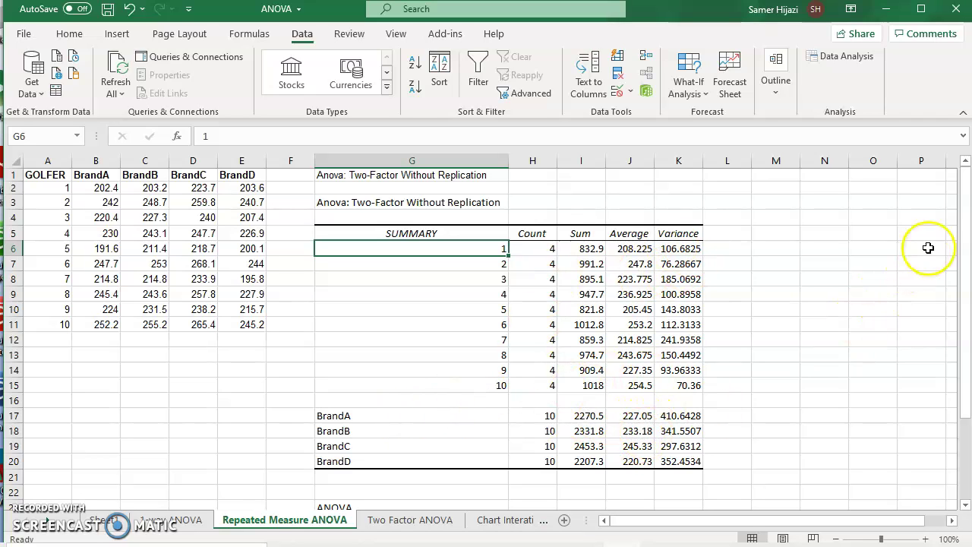
{"action": "left_click_drag", "start_coordinate": [967, 220], "coordinate": [963, 363]}
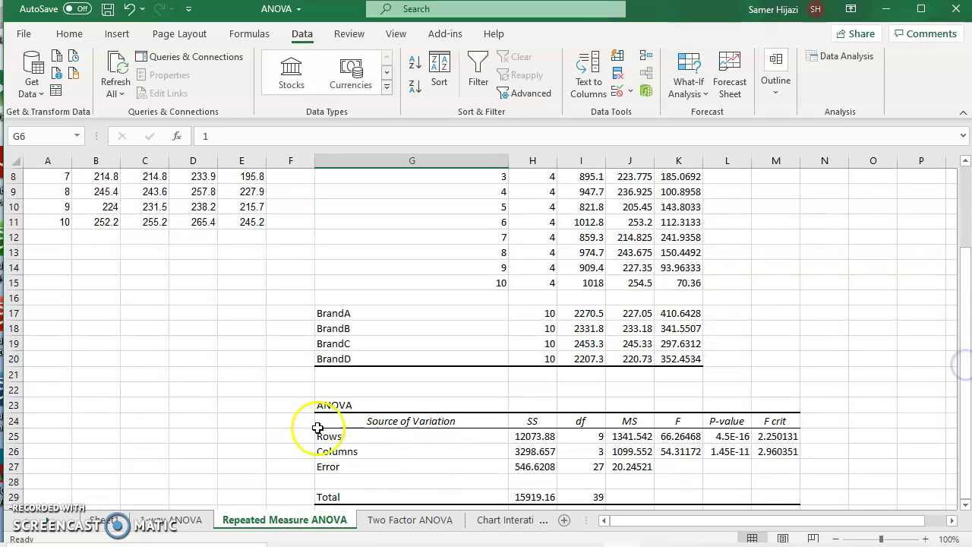
{"action": "left_click_drag", "start_coordinate": [332, 406], "coordinate": [774, 494]}
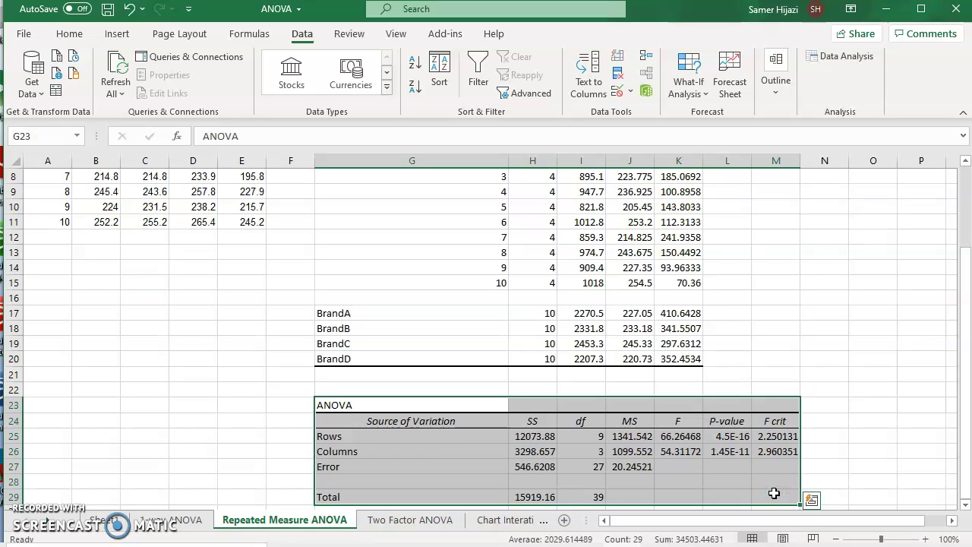
{"action": "left_click", "coordinate": [389, 439]}
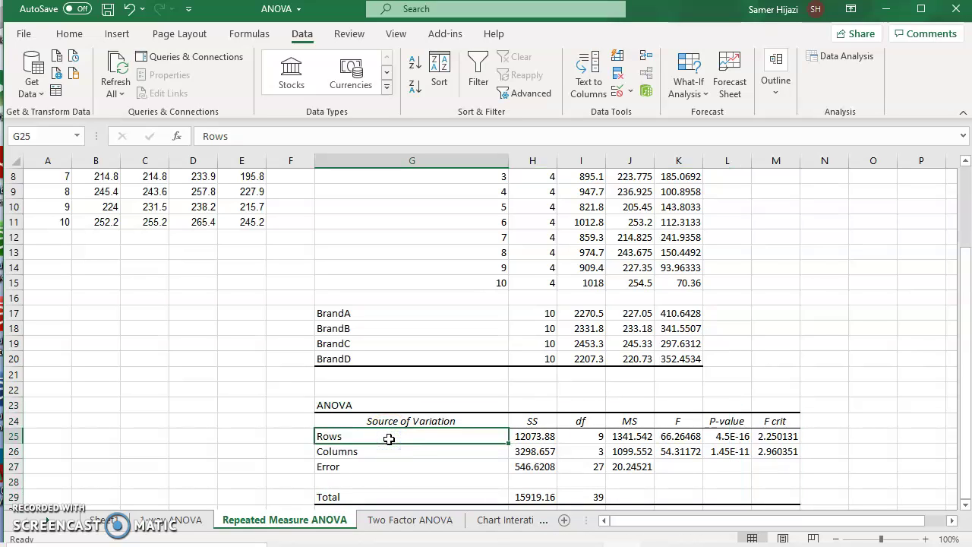
{"action": "left_click", "coordinate": [364, 454]}
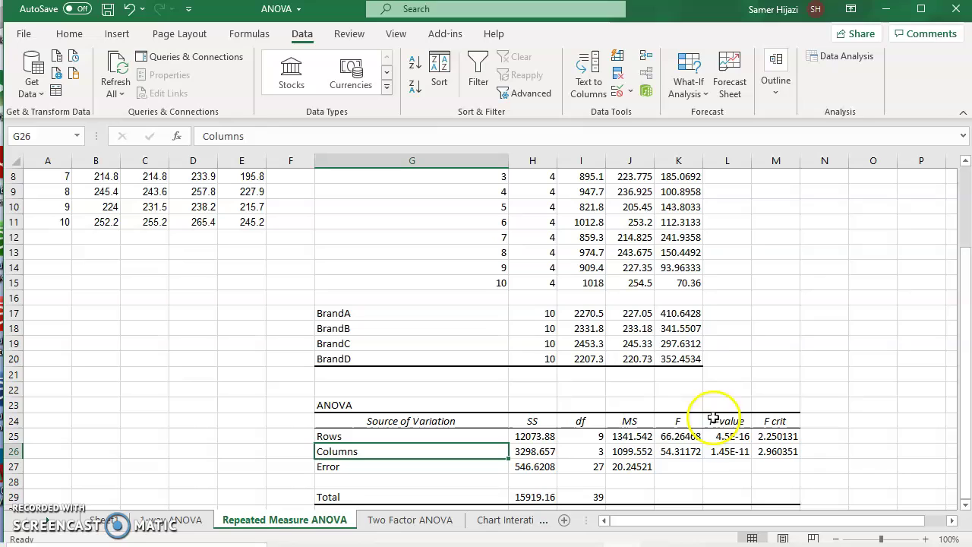
{"action": "left_click", "coordinate": [683, 452]}
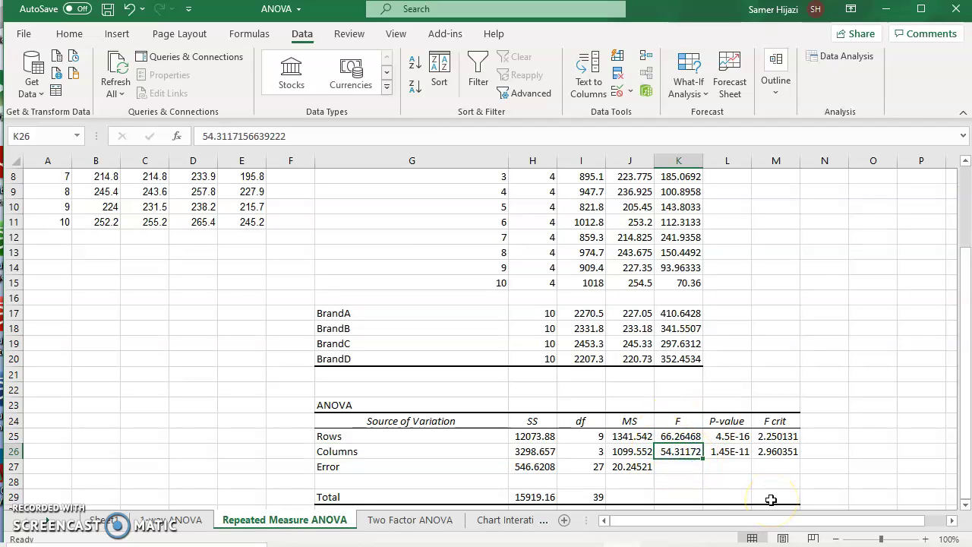
{"action": "left_click", "coordinate": [625, 438]}
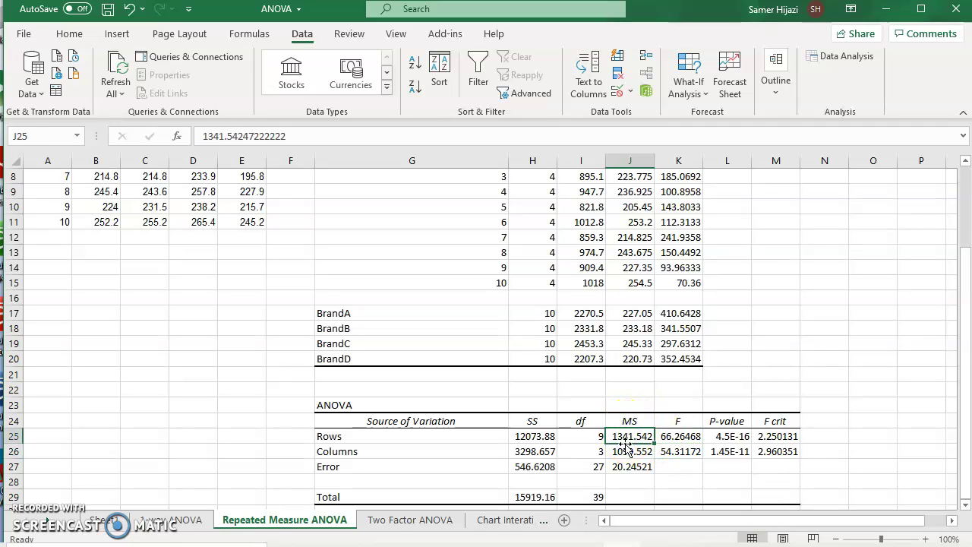
{"action": "left_click_drag", "start_coordinate": [624, 438], "coordinate": [631, 467]}
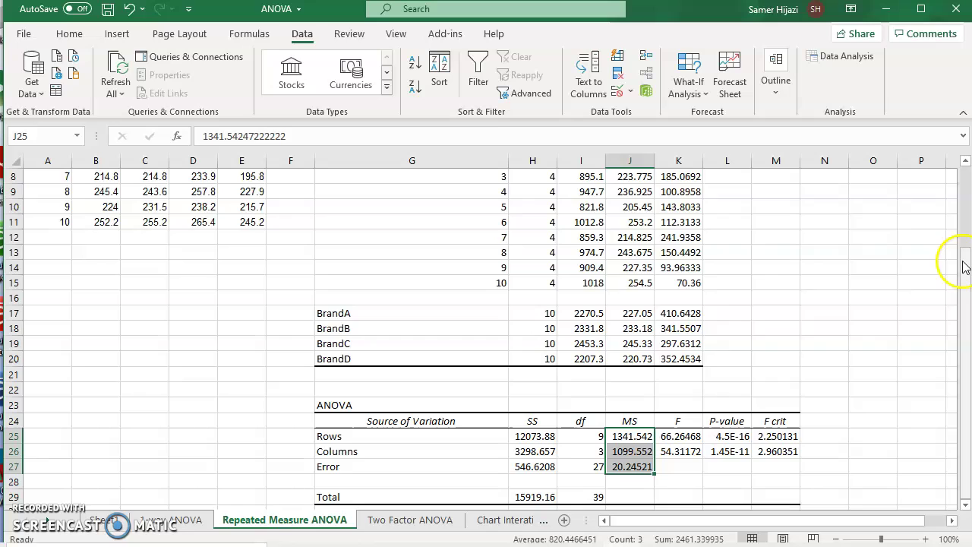
{"action": "left_click_drag", "start_coordinate": [963, 260], "coordinate": [962, 175]}
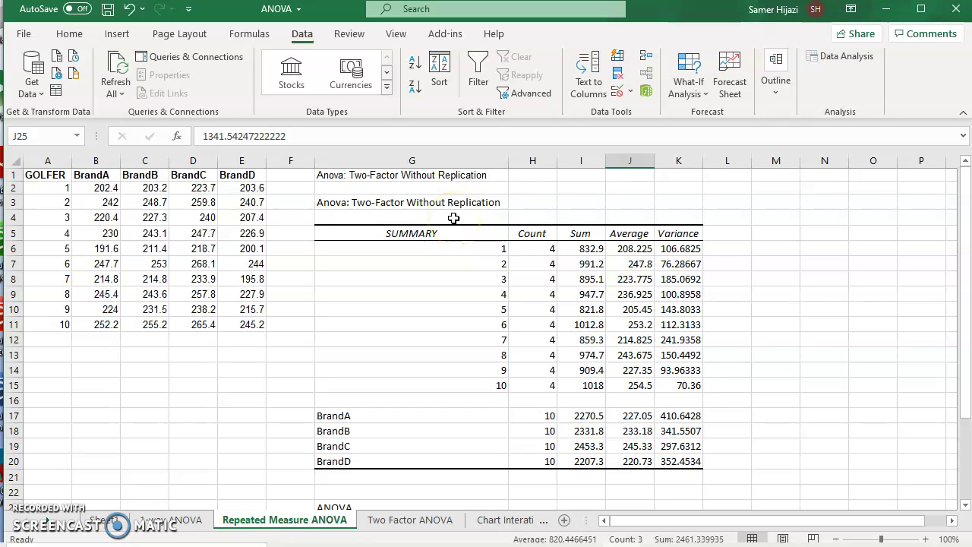
- Start the Anova: Two-Factor With Replication analysis tool for the age group and reward data on the Two Factor ANOVA sheet
{"action": "left_click", "coordinate": [435, 526]}
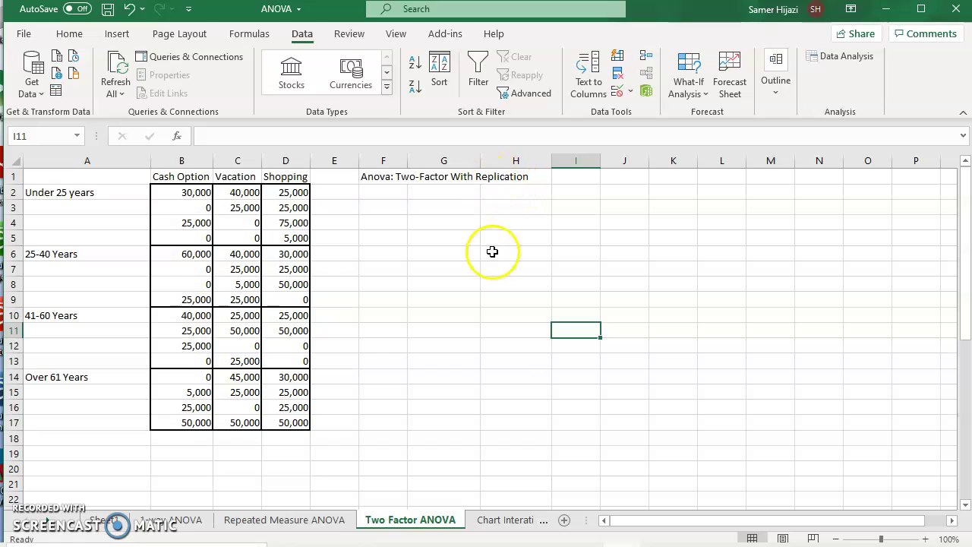
{"action": "left_click_drag", "start_coordinate": [69, 197], "coordinate": [70, 234]}
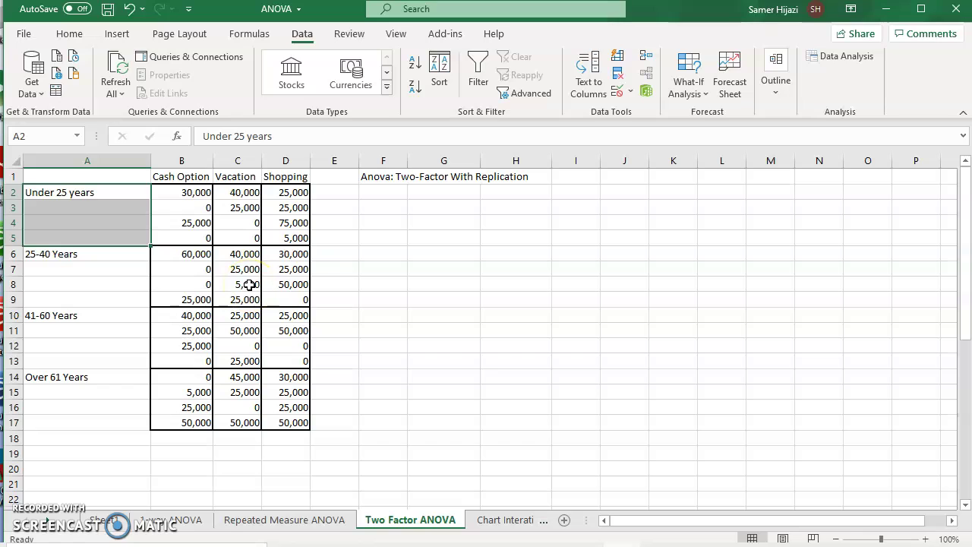
{"action": "left_click", "coordinate": [471, 233]}
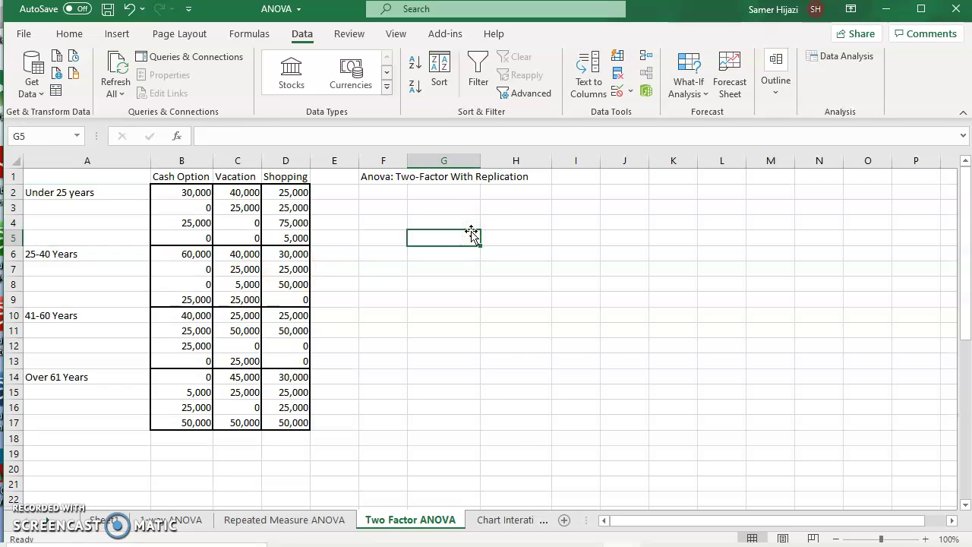
{"action": "left_click", "coordinate": [838, 61]}
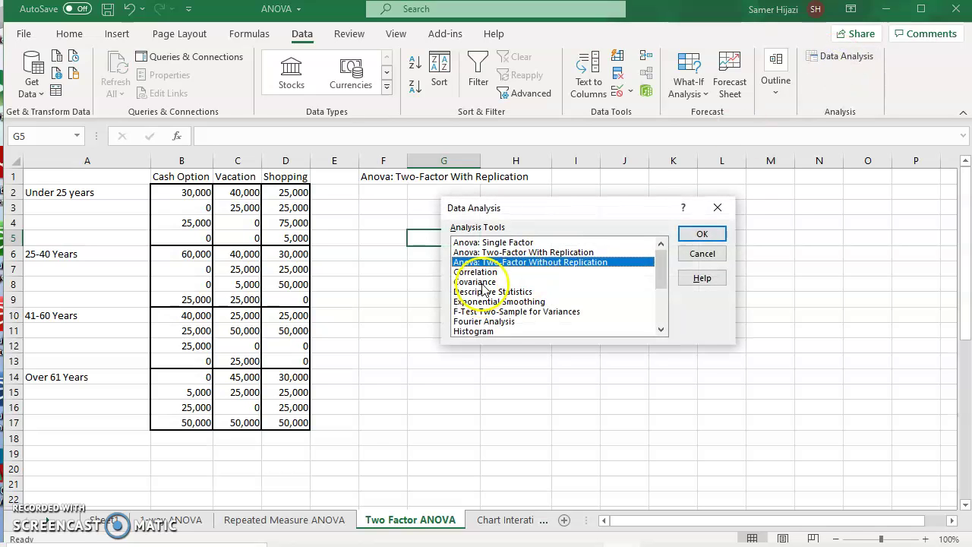
{"action": "left_click", "coordinate": [492, 252]}
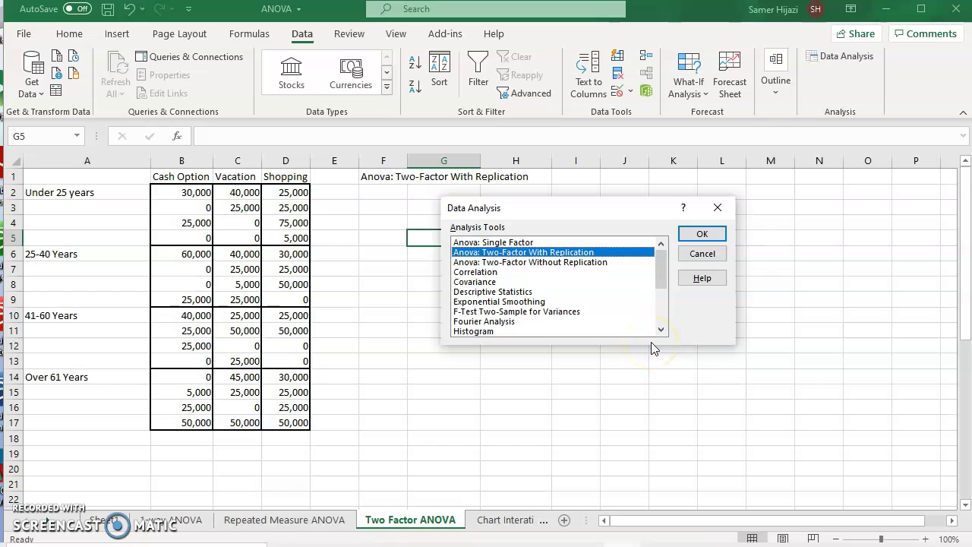
{"action": "left_click", "coordinate": [701, 235]}
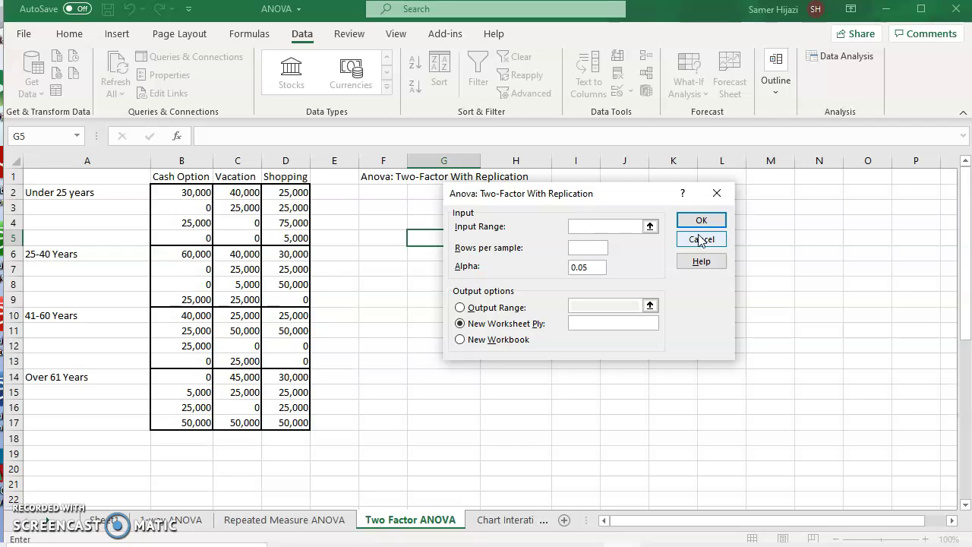
- Set the ANOVA input range to A1:D17, including the labels, and the output range to cell F3
{"action": "left_click", "coordinate": [650, 227]}
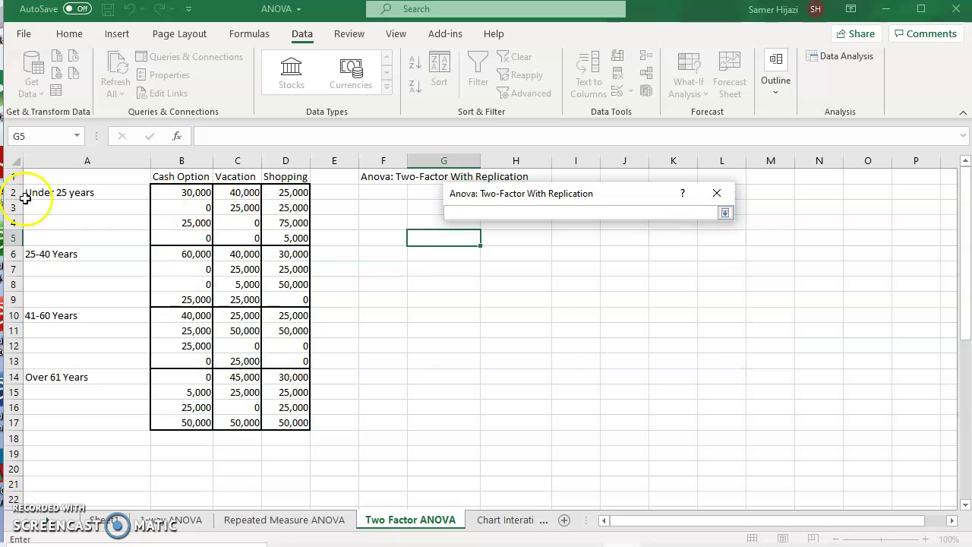
{"action": "left_click_drag", "start_coordinate": [39, 174], "coordinate": [287, 427]}
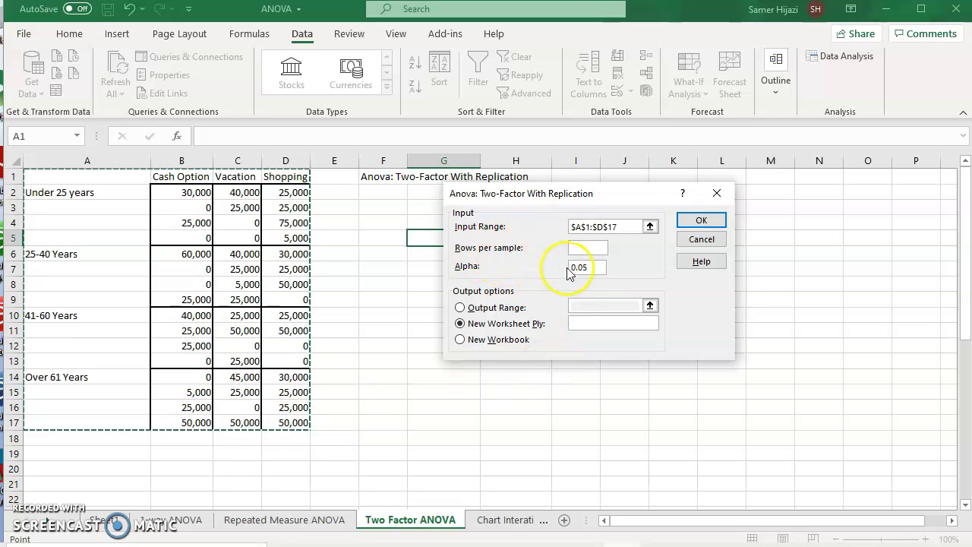
{"action": "left_click", "coordinate": [475, 306]}
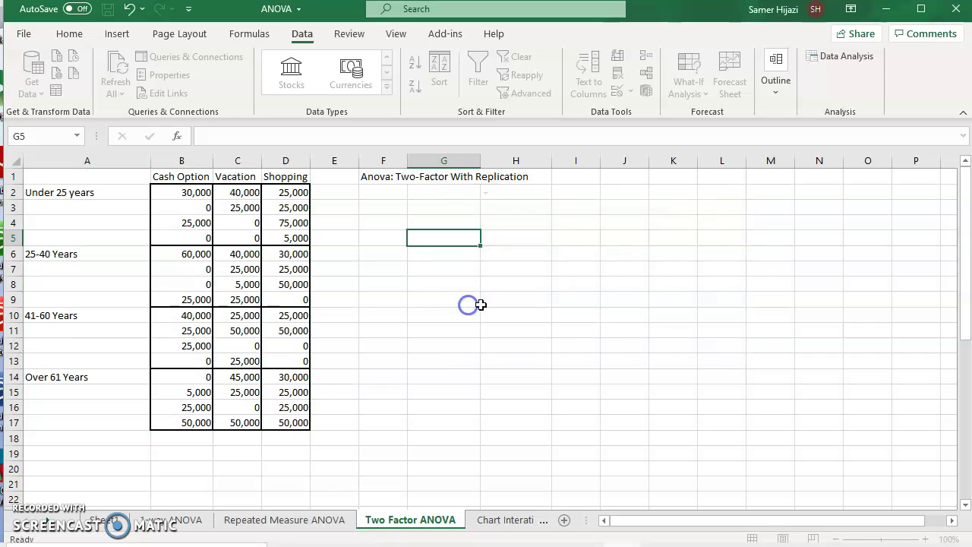
{"action": "left_click", "coordinate": [646, 301]}
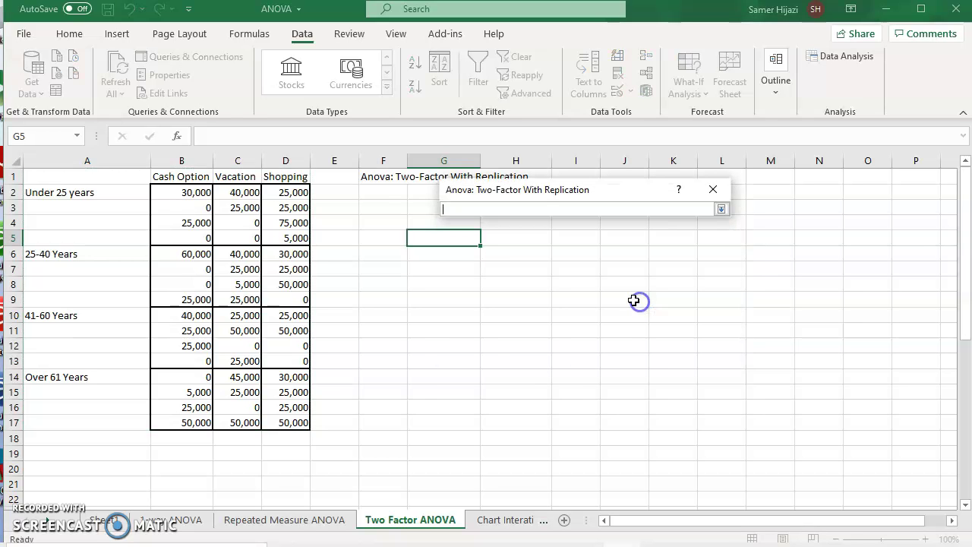
{"action": "left_click", "coordinate": [398, 206]}
{"action": "key", "text": "Return"}
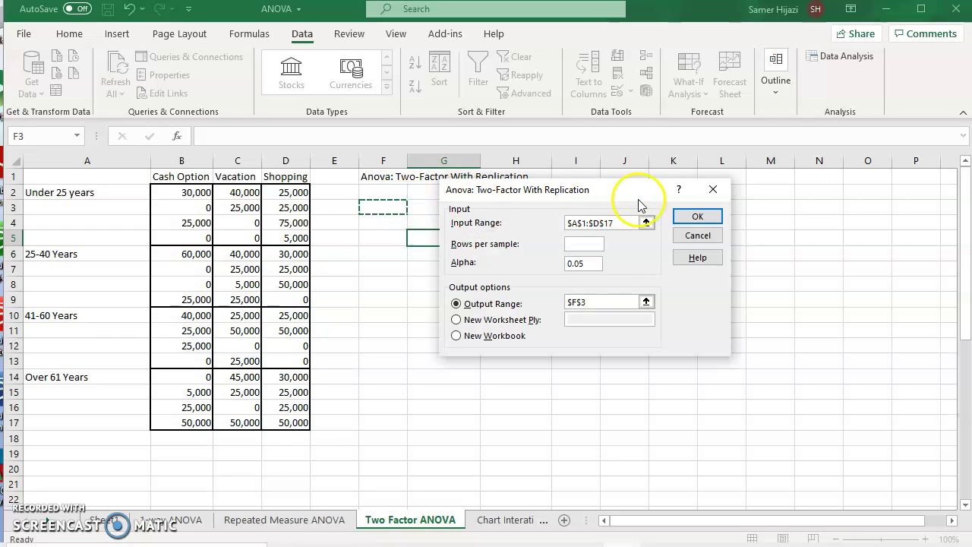
- Run the ANOVA with 4 rows per sample, overwriting existing data in the output range, and widen column F to fit its text
{"action": "left_click", "coordinate": [588, 245]}
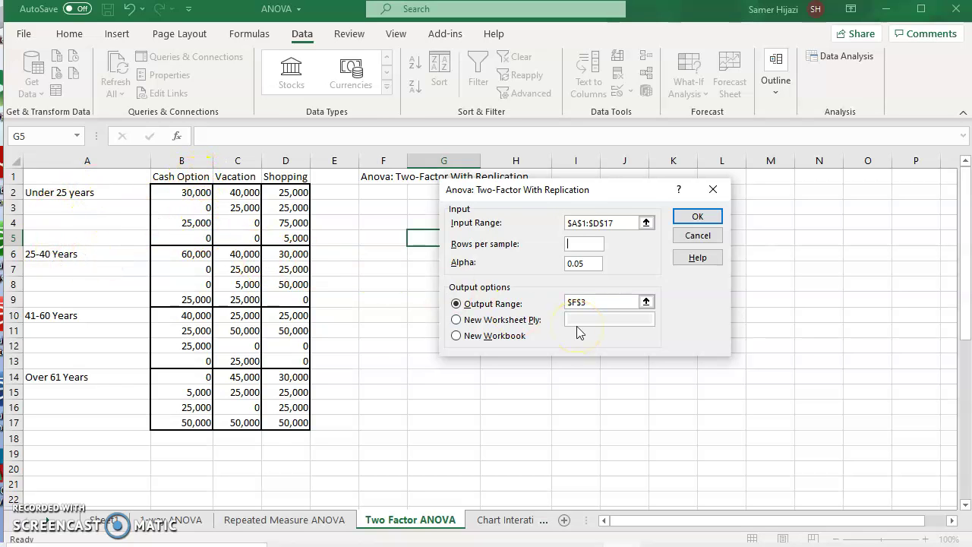
{"action": "type", "text": "4"}
{"action": "left_click", "coordinate": [707, 217]}
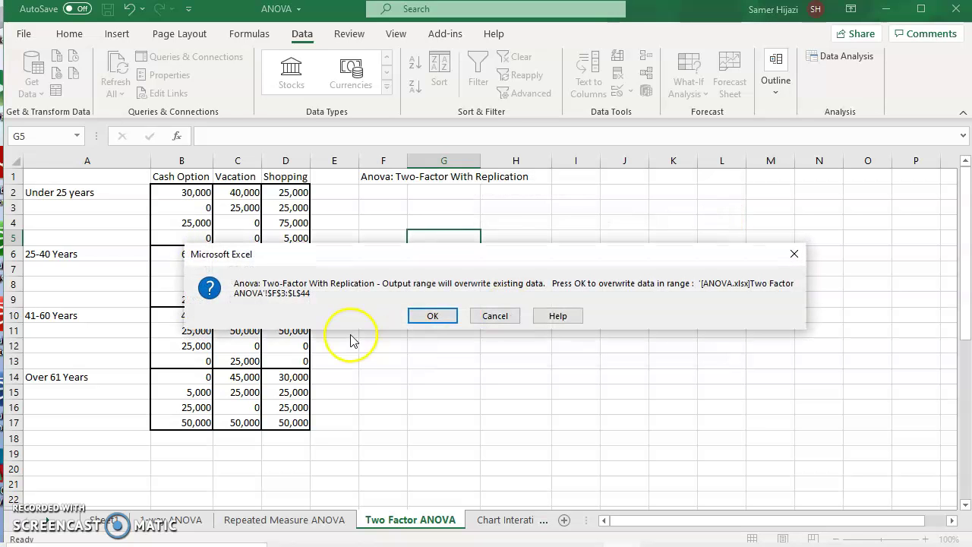
{"action": "left_click", "coordinate": [426, 316]}
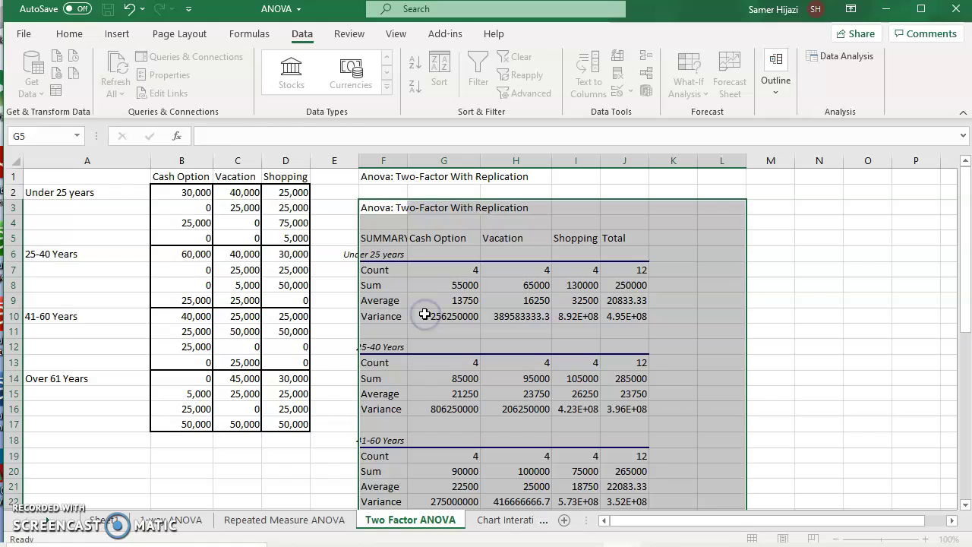
{"action": "double_click", "coordinate": [408, 157]}
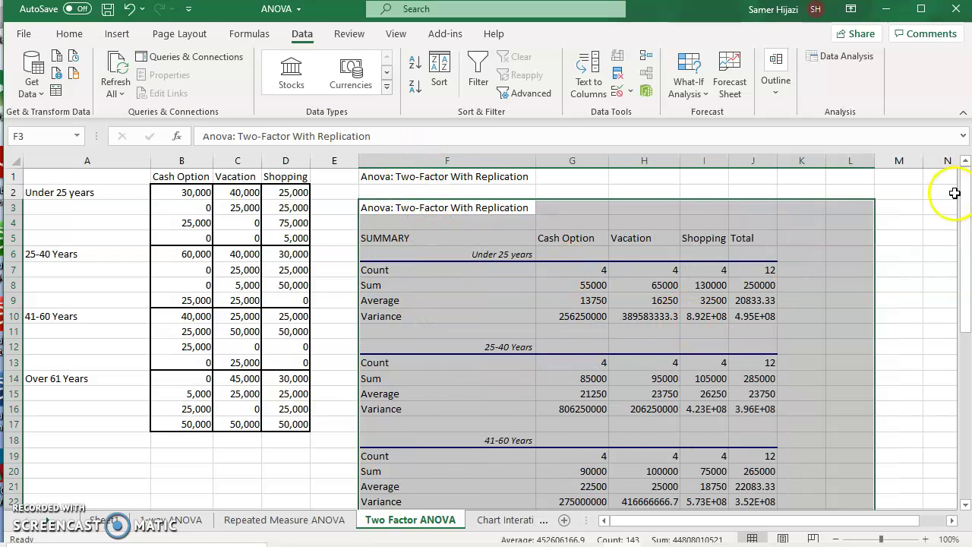
{"action": "left_click", "coordinate": [802, 302]}
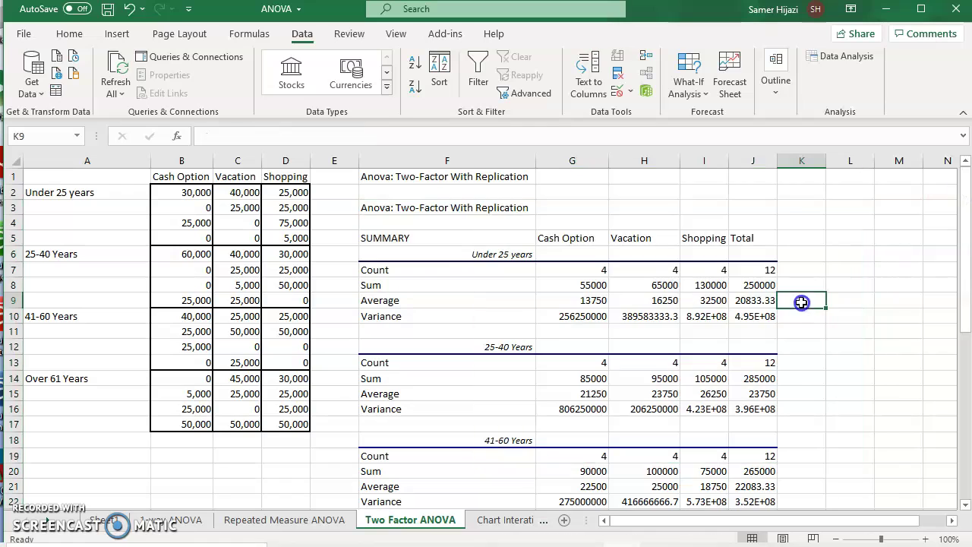
- Examine each age group's averages per reward option and the ANOVA table's sample, columns, interaction and within rows
{"action": "left_click", "coordinate": [513, 254]}
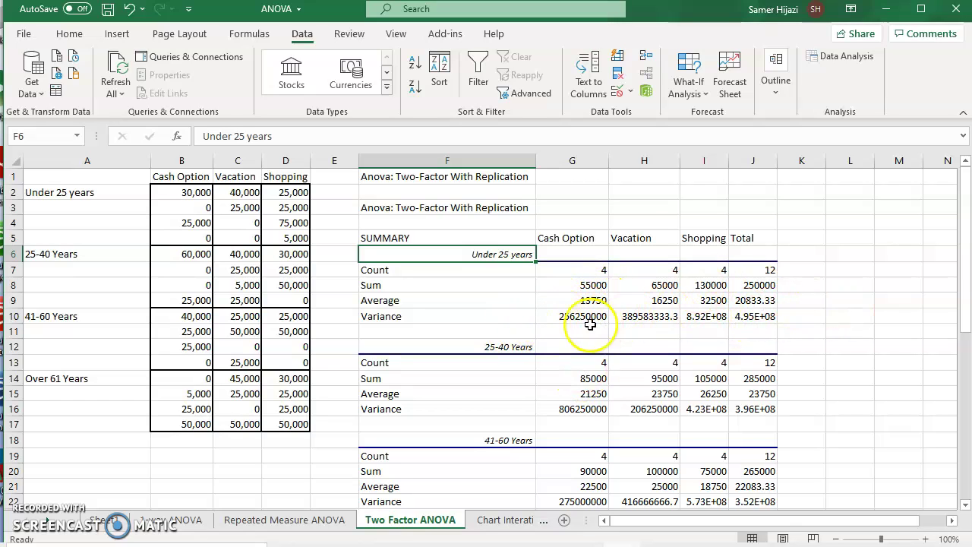
{"action": "left_click", "coordinate": [590, 301]}
{"action": "left_click", "coordinate": [642, 302]}
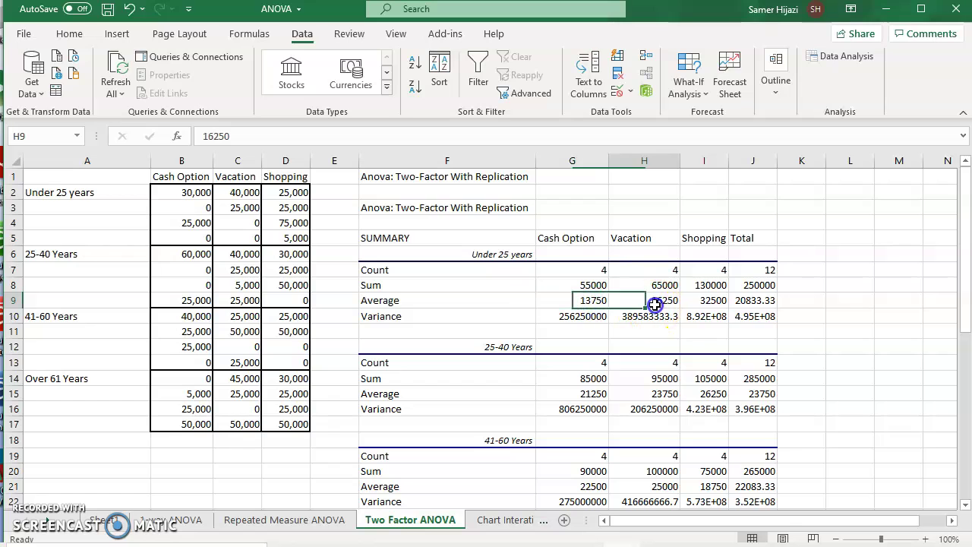
{"action": "left_click", "coordinate": [697, 301]}
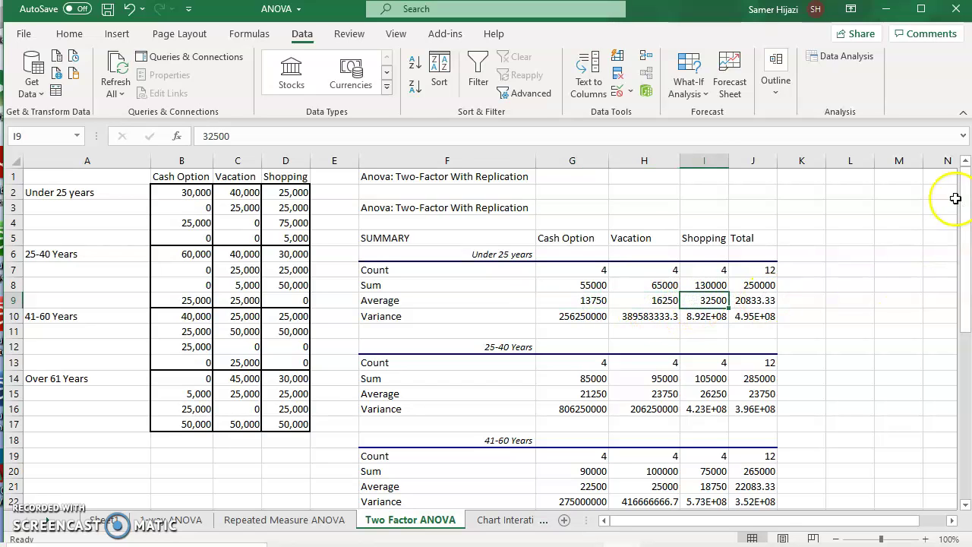
{"action": "left_click_drag", "start_coordinate": [963, 193], "coordinate": [665, 325]}
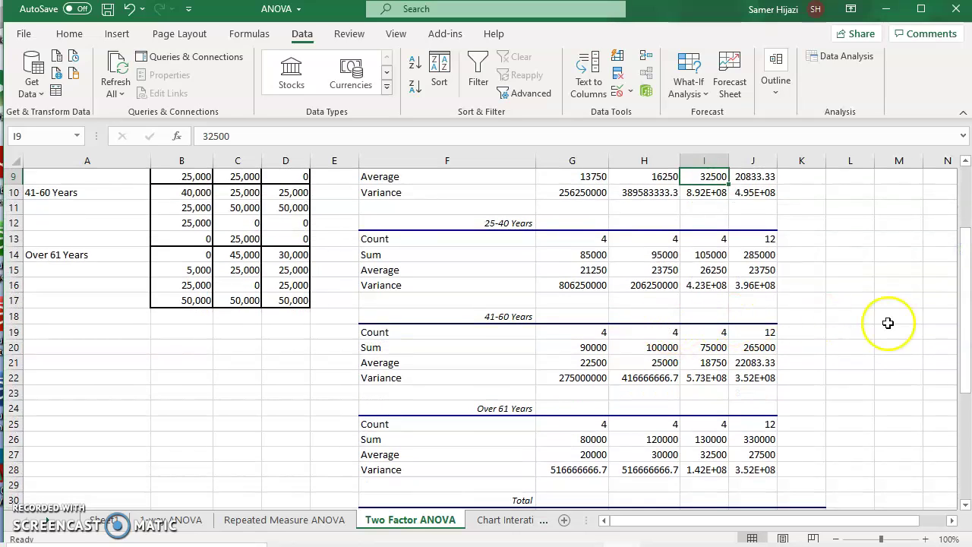
{"action": "left_click_drag", "start_coordinate": [965, 311], "coordinate": [965, 484]}
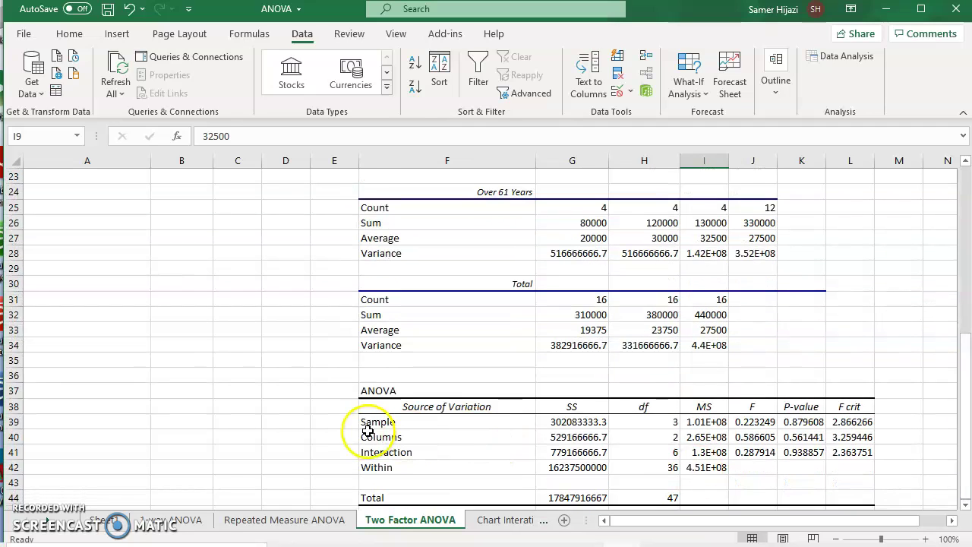
{"action": "left_click_drag", "start_coordinate": [372, 425], "coordinate": [847, 494]}
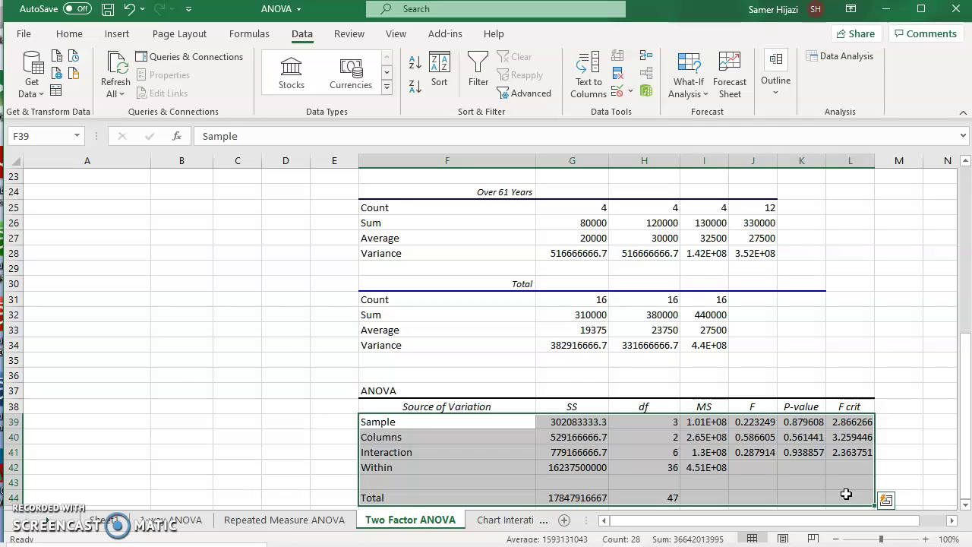
{"action": "left_click_drag", "start_coordinate": [963, 369], "coordinate": [948, 174]}
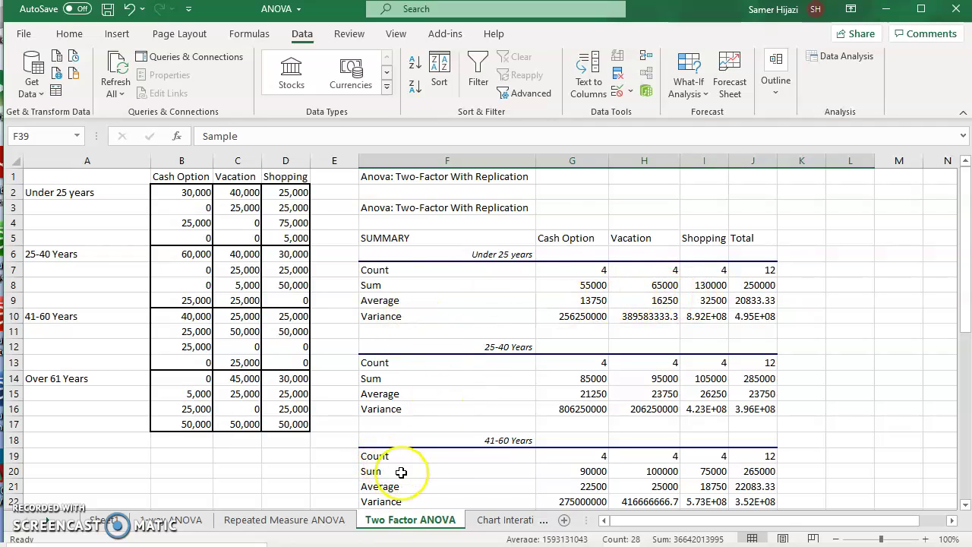
- Examine the line chart of the age group averages on the Chart Interation sheet
{"action": "left_click", "coordinate": [494, 521]}
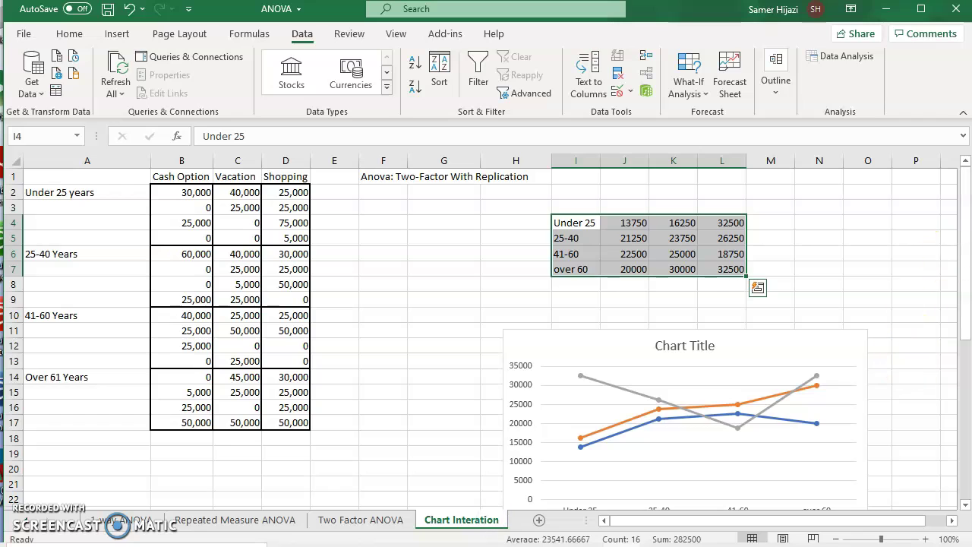
{"action": "left_click_drag", "start_coordinate": [966, 225], "coordinate": [968, 262]}
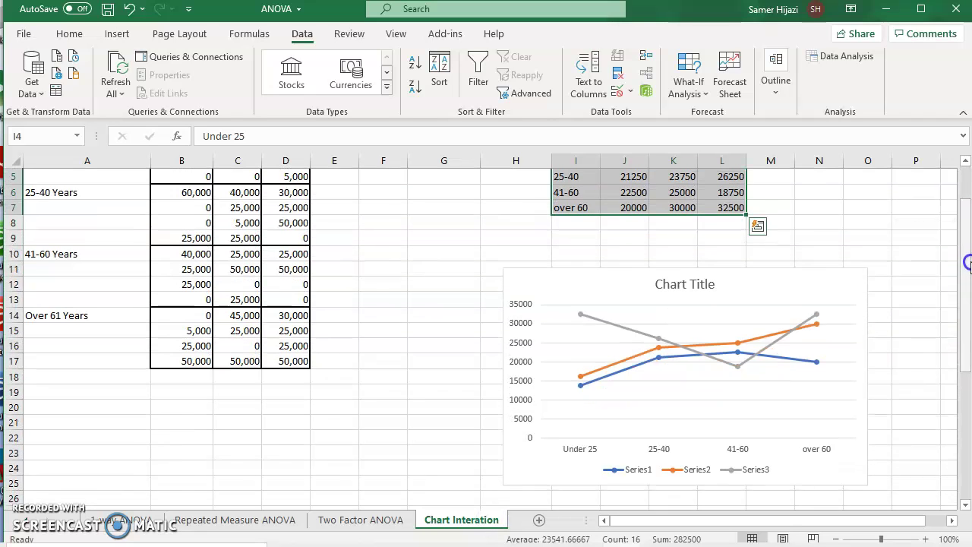